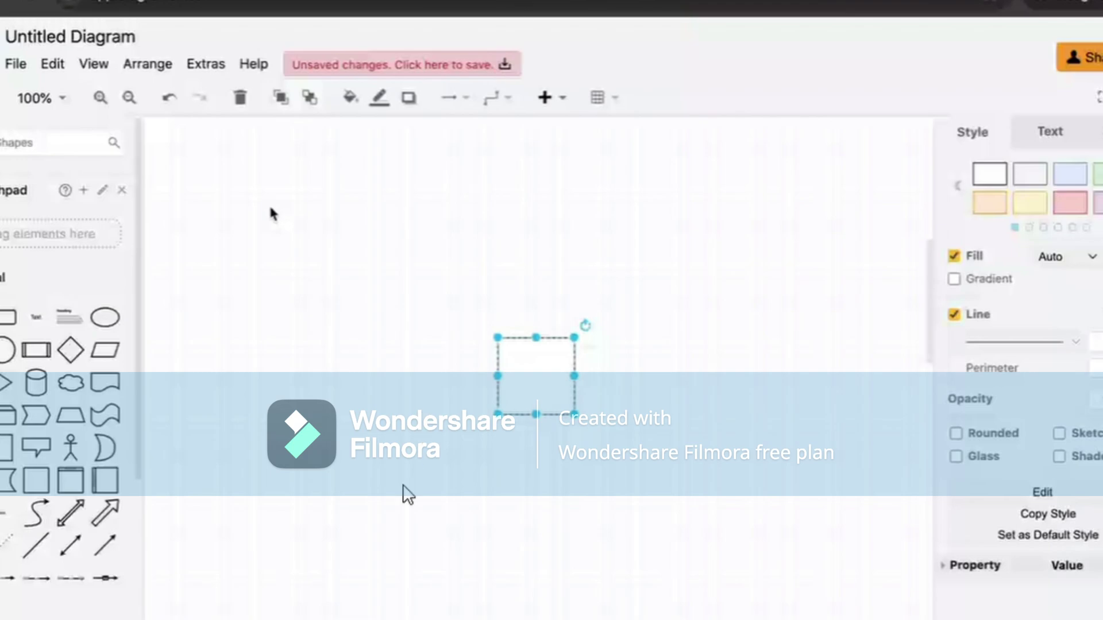
Place two large squares side by side on the canvas, drawing the first at about 300 x 300.
drag(540, 383, 320, 268)
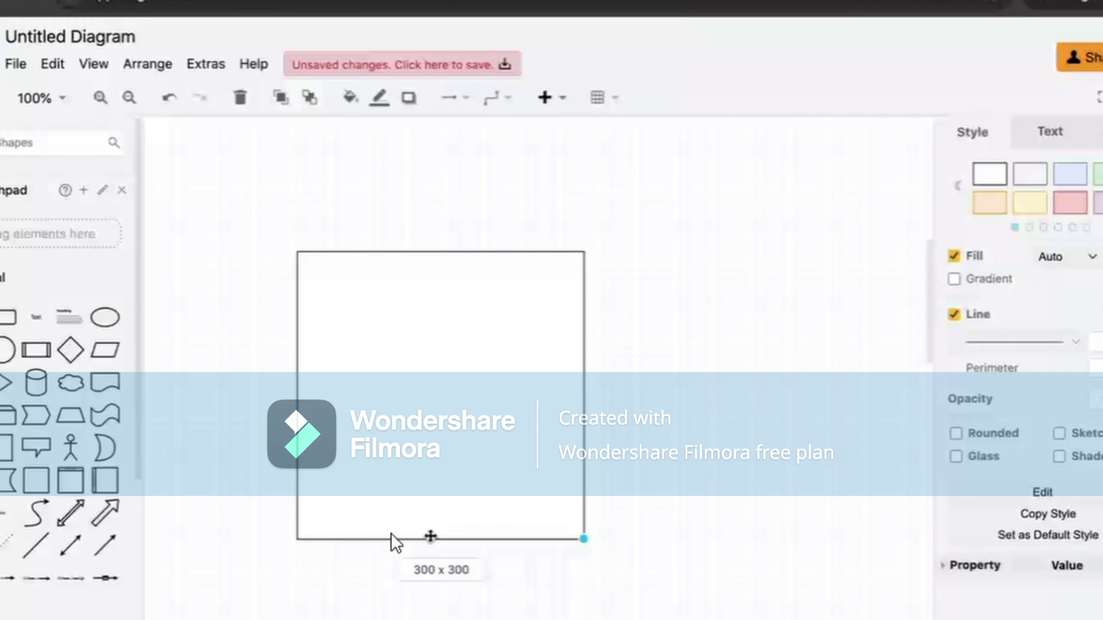
drag(430, 537, 592, 395)
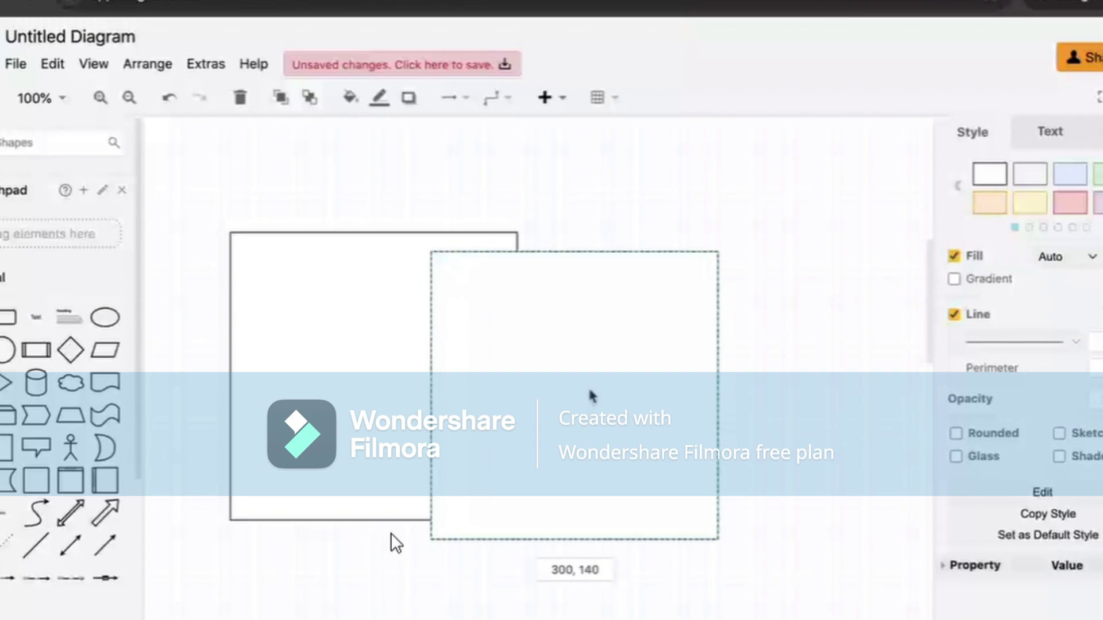
drag(592, 395, 606, 377)
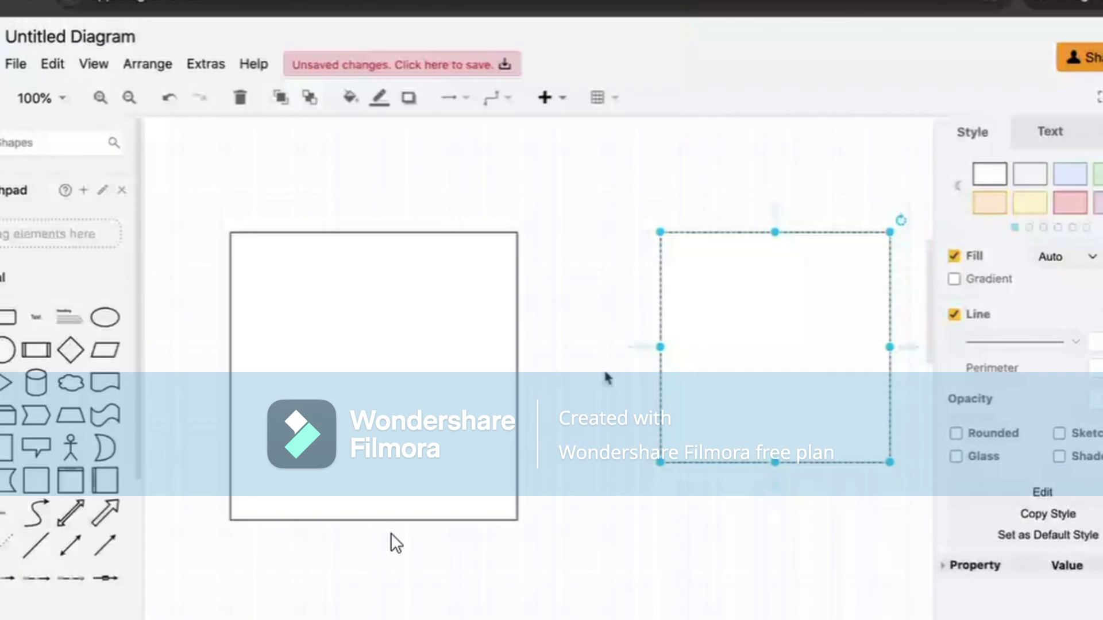
click(517, 377)
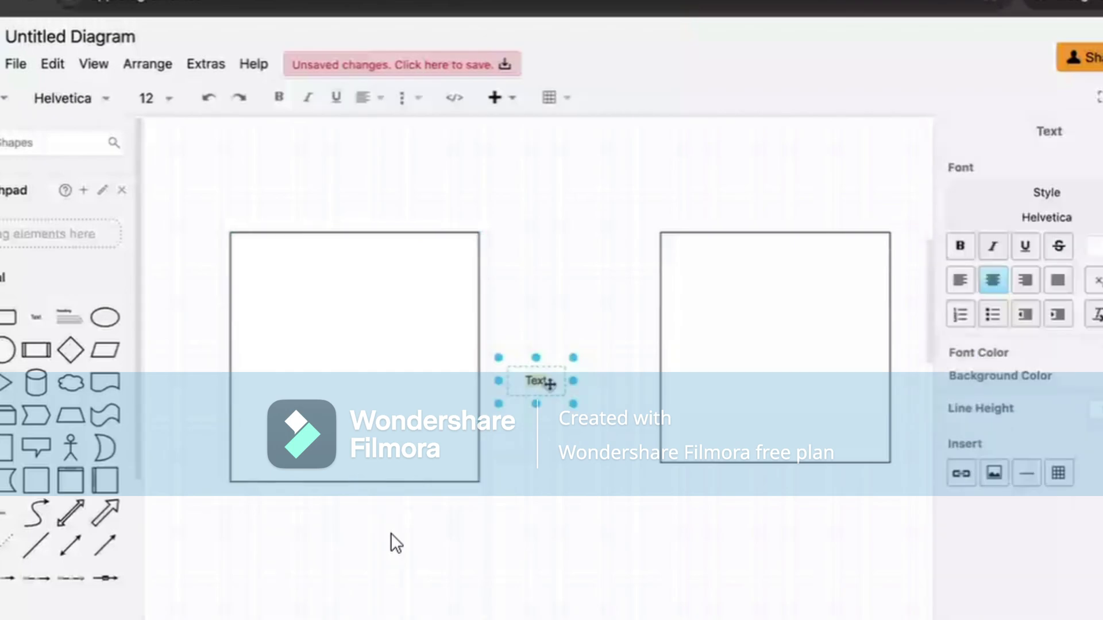
Add the text label "VPC1 - 10.0.0.0/16" and position it above the left large square.
text(VPC1 - 10.0.0.0/)
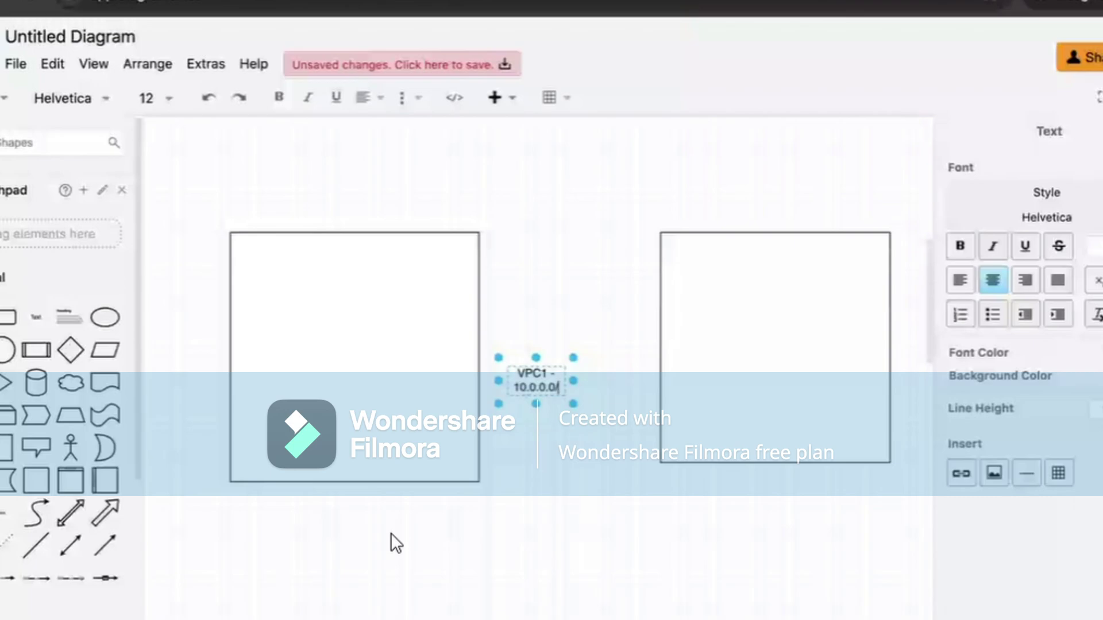
text(16)
click(391, 533)
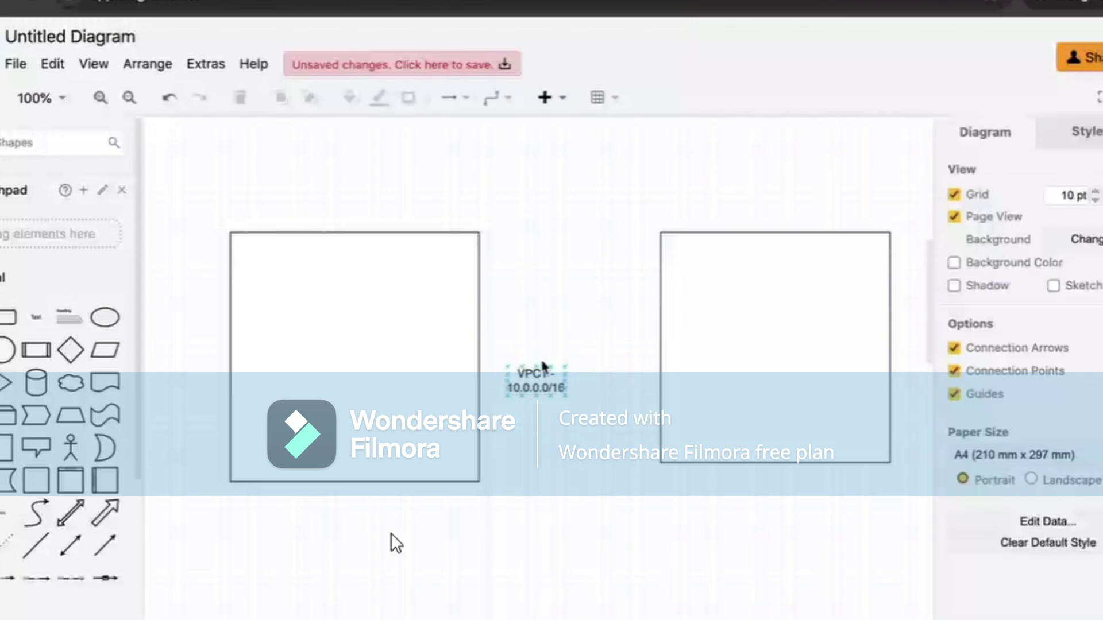
drag(543, 368, 255, 204)
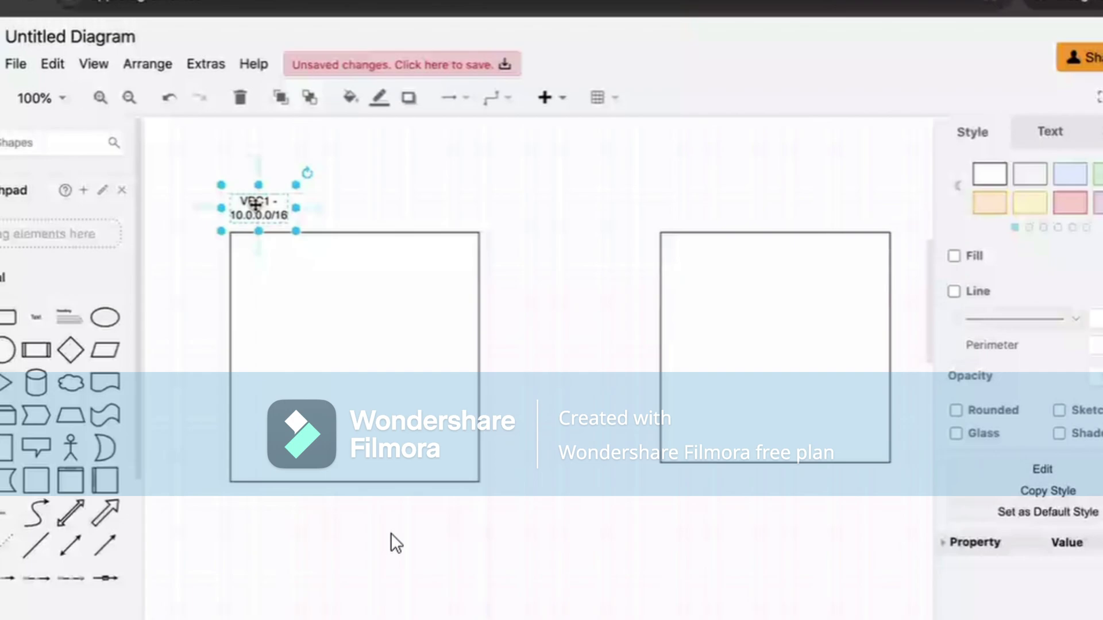
Copy the VPC1 label above the right large square and change its text to "VPC2 - 10.1.0.0/16".
drag(255, 204, 700, 205)
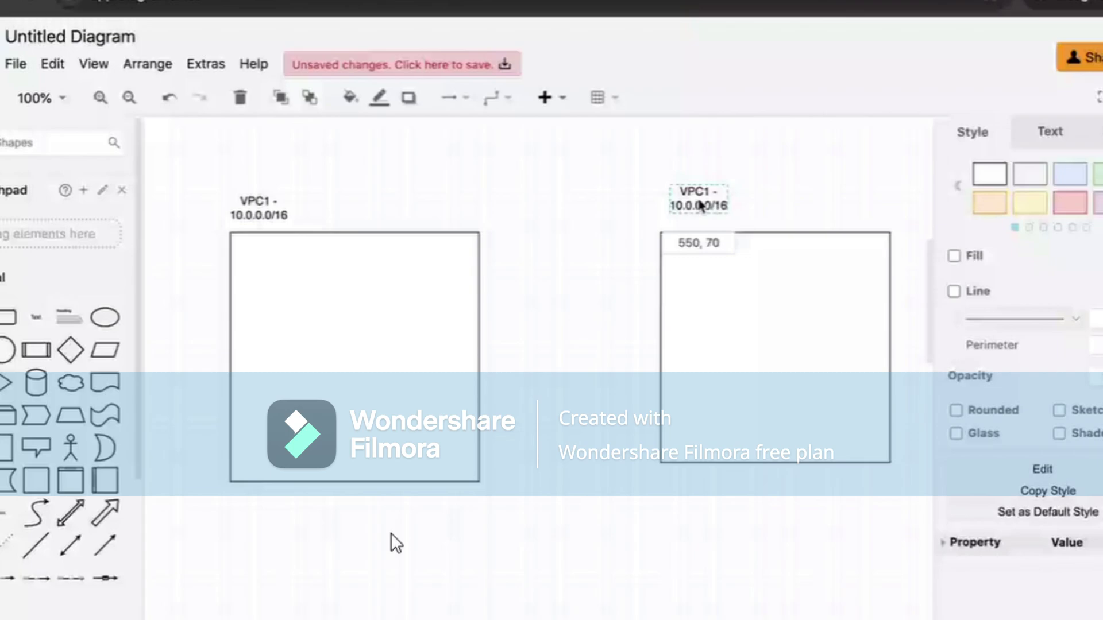
drag(699, 200, 690, 210)
double_click(690, 209)
click(700, 201)
key(BackSpace)
text(2)
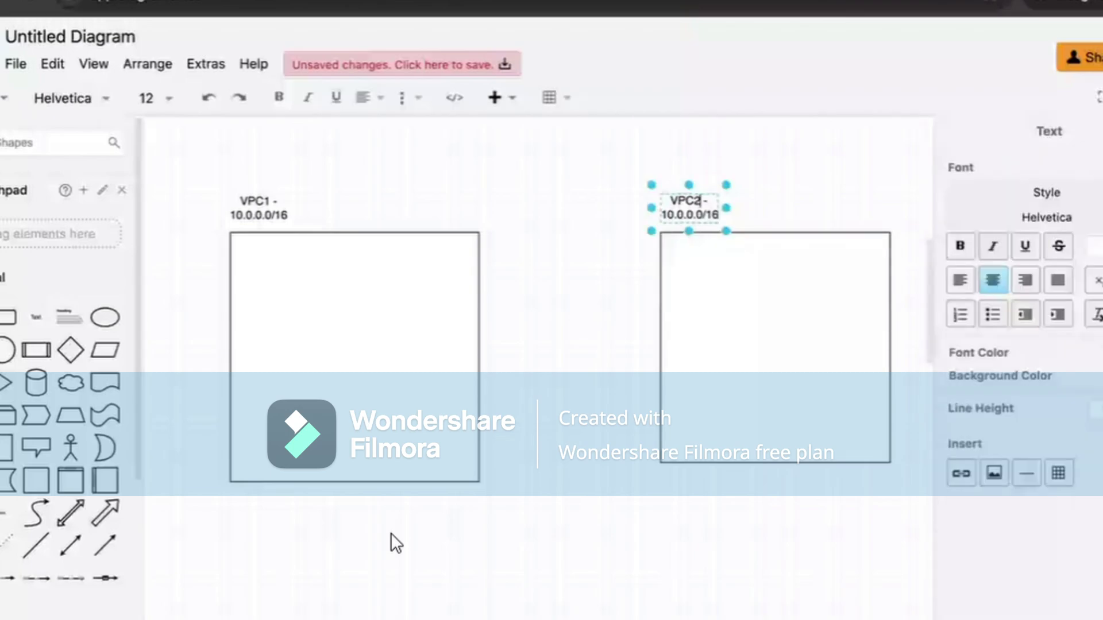
click(683, 215)
key(BackSpace)
text(1)
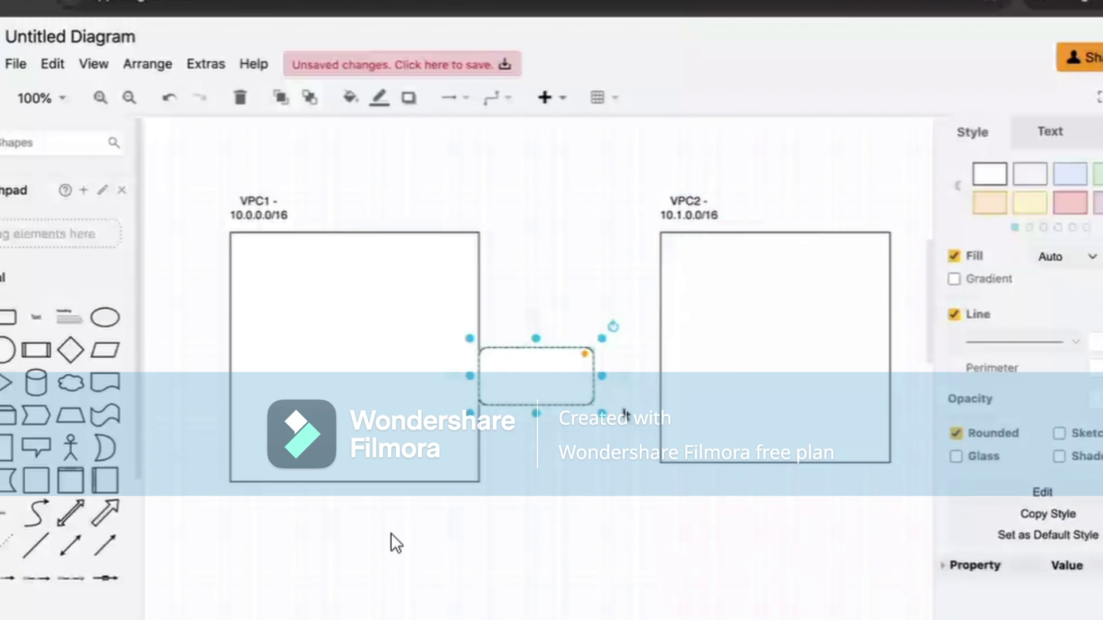
Place a small rounded rectangle across the left edge of the VPC1 square and label it "IG1".
drag(602, 413, 244, 303)
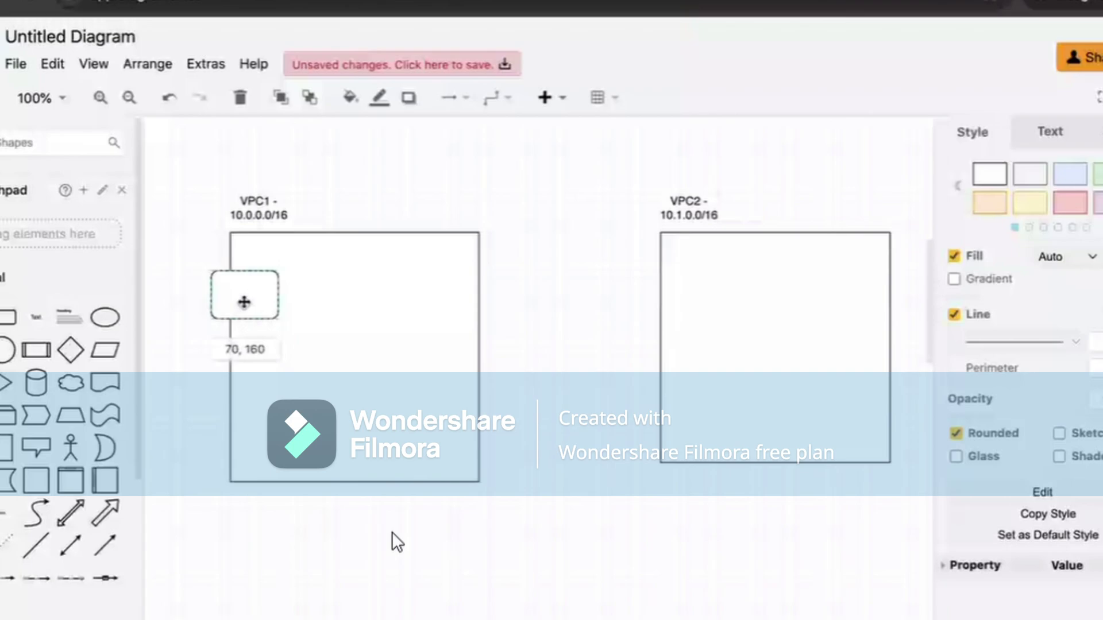
drag(244, 303, 225, 303)
click(36, 317)
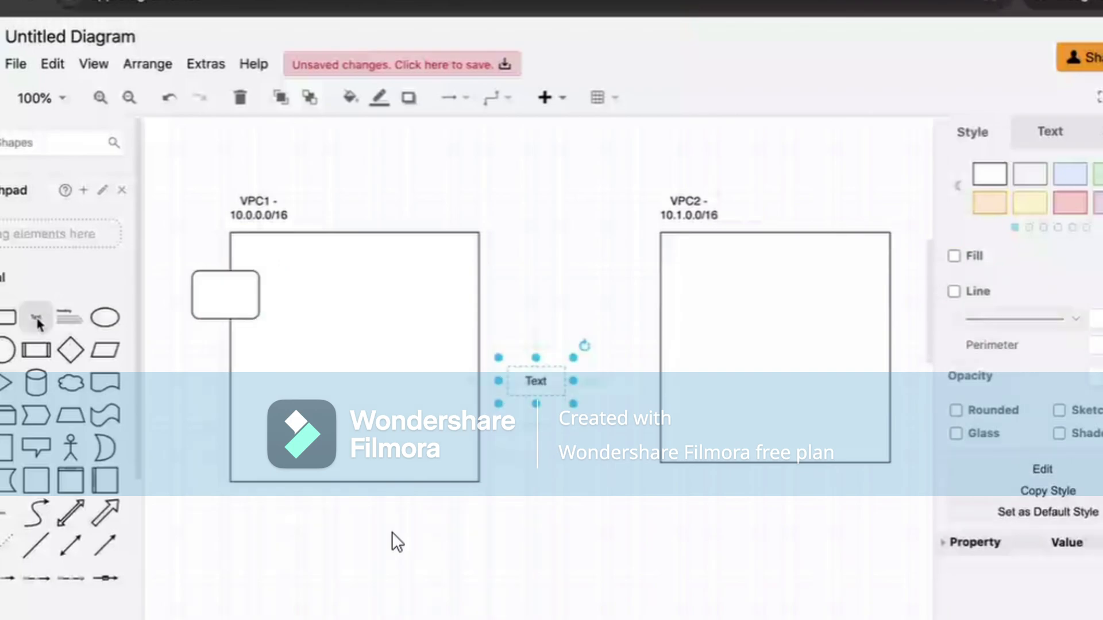
text(IG1)
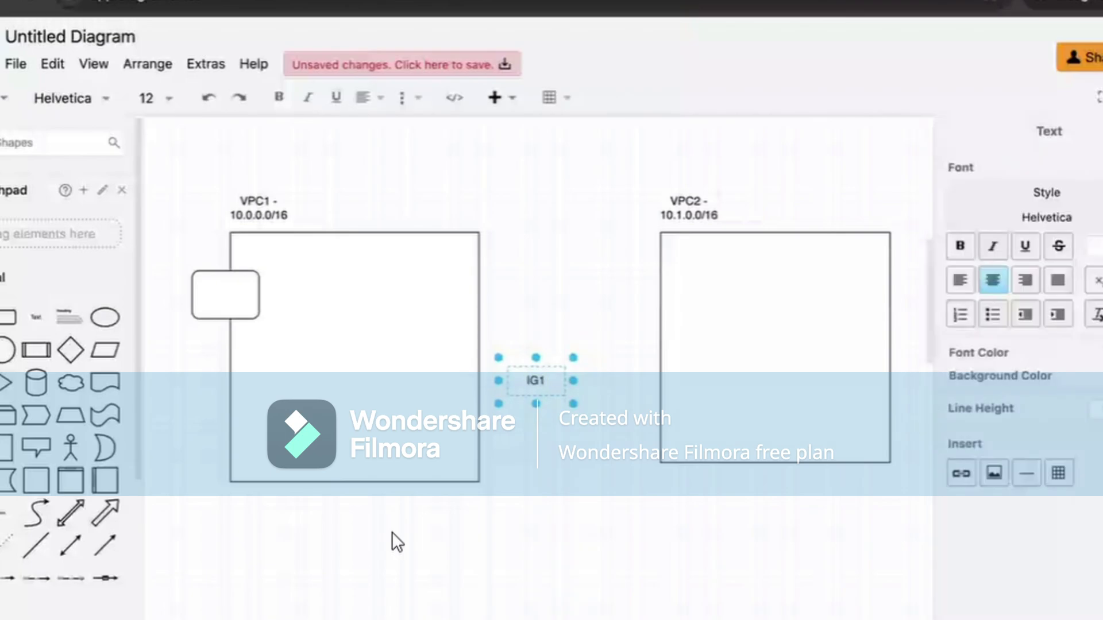
key(Escape)
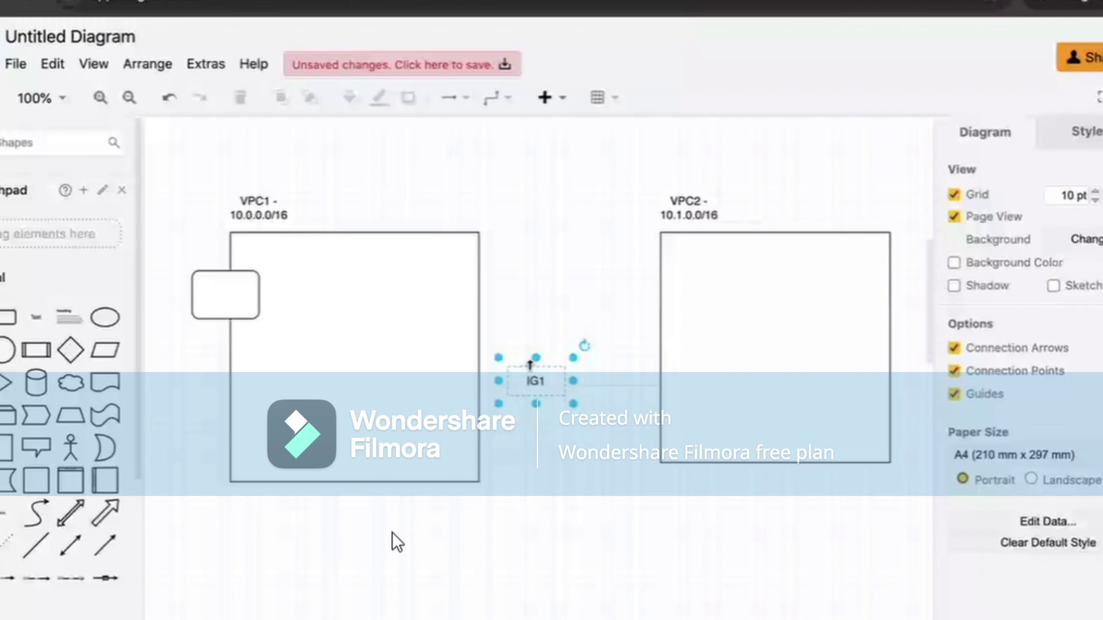
drag(530, 367, 214, 298)
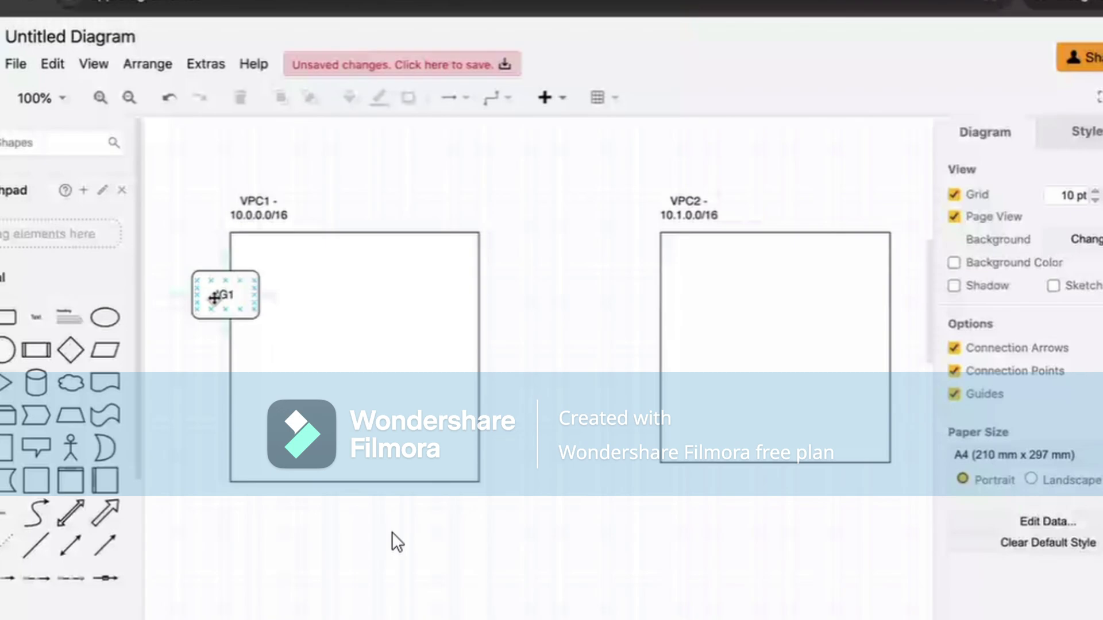
Copy the IG1 box and label to the left edge of the VPC2 square and label it "IG2".
drag(214, 298, 239, 318)
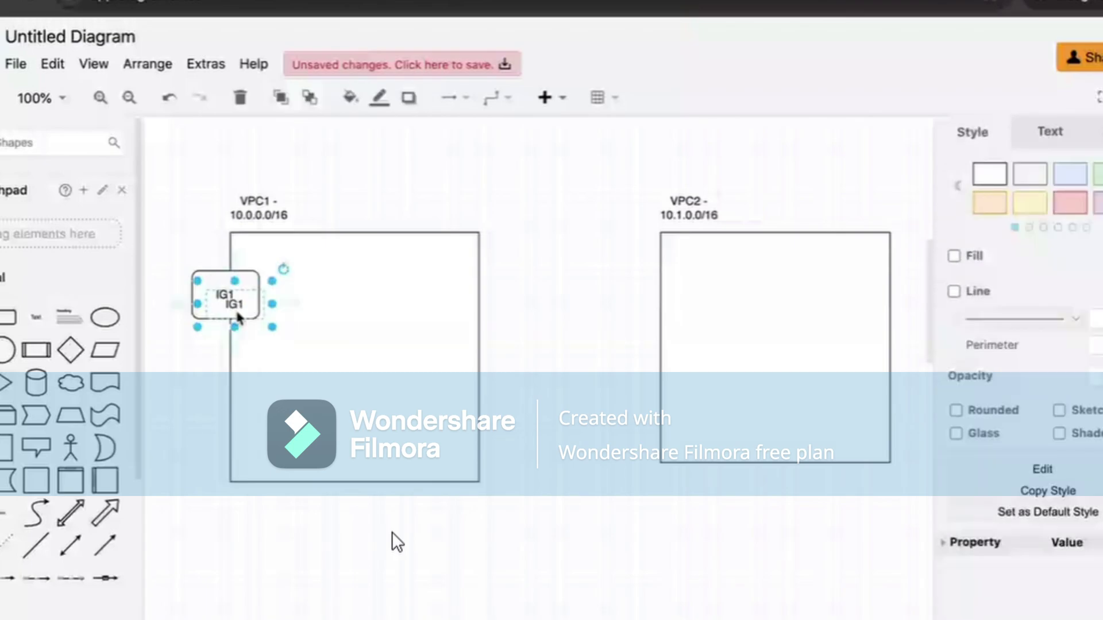
drag(238, 317, 465, 325)
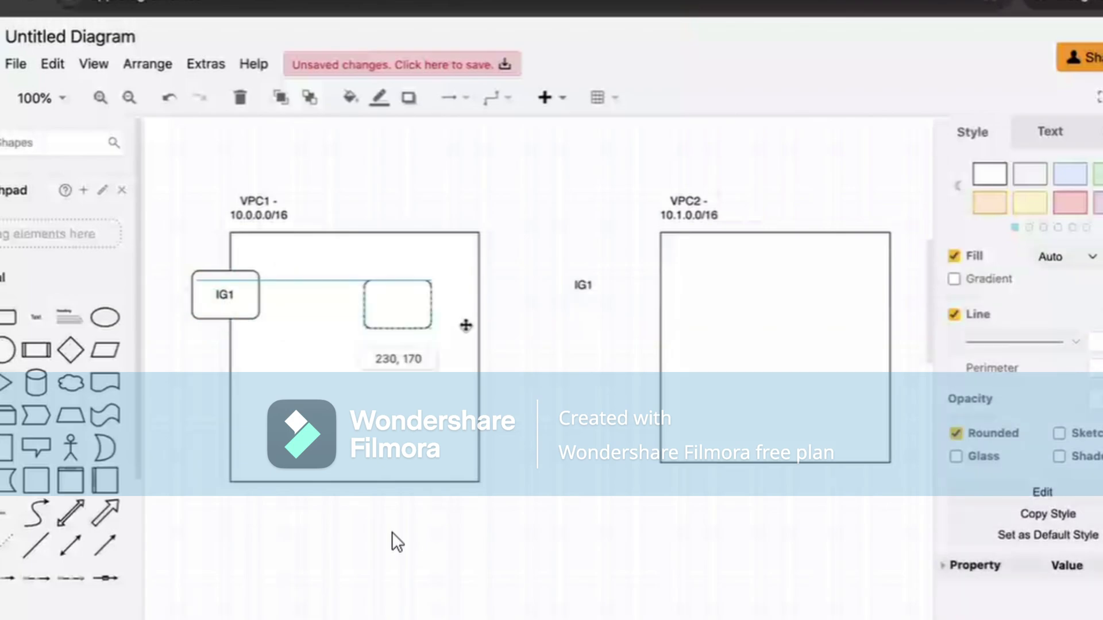
drag(466, 326, 679, 318)
click(586, 291)
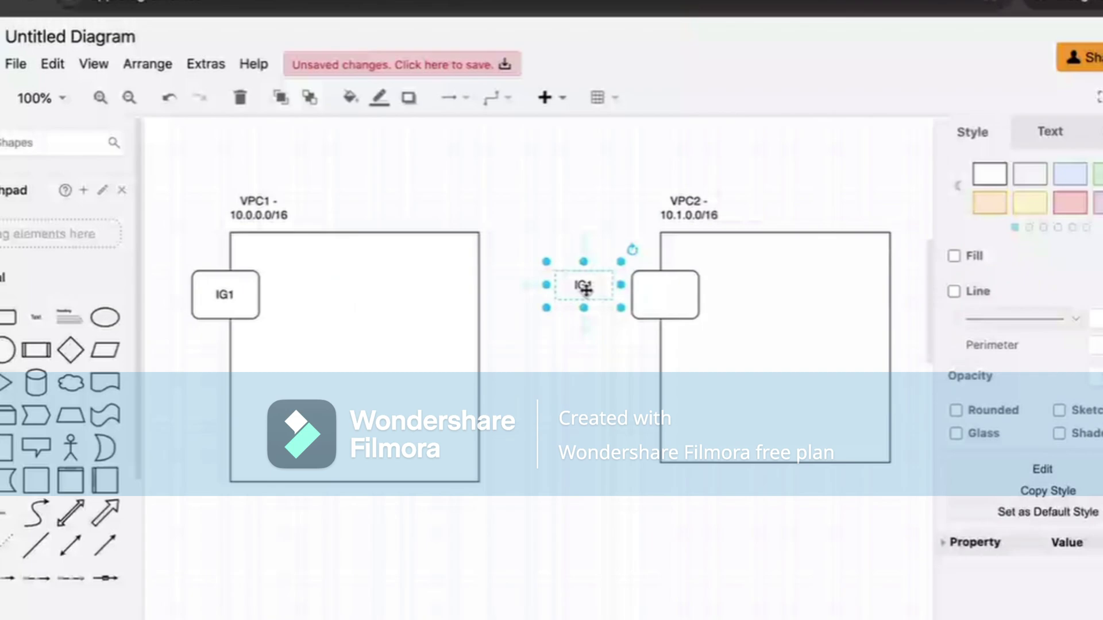
key(Delete)
double_click(658, 297)
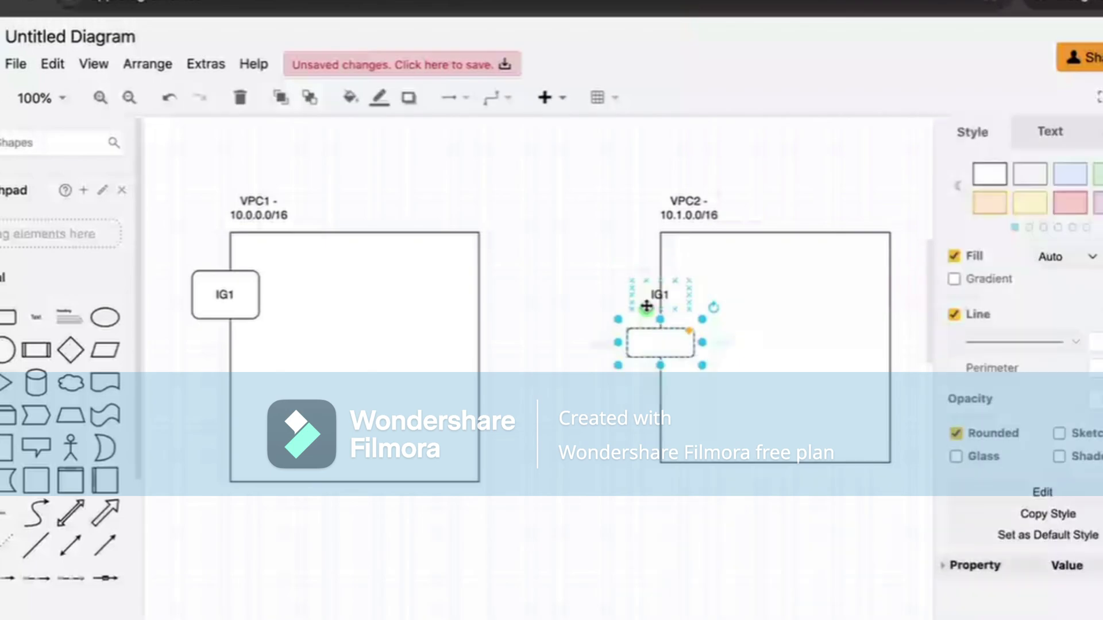
drag(647, 306, 677, 284)
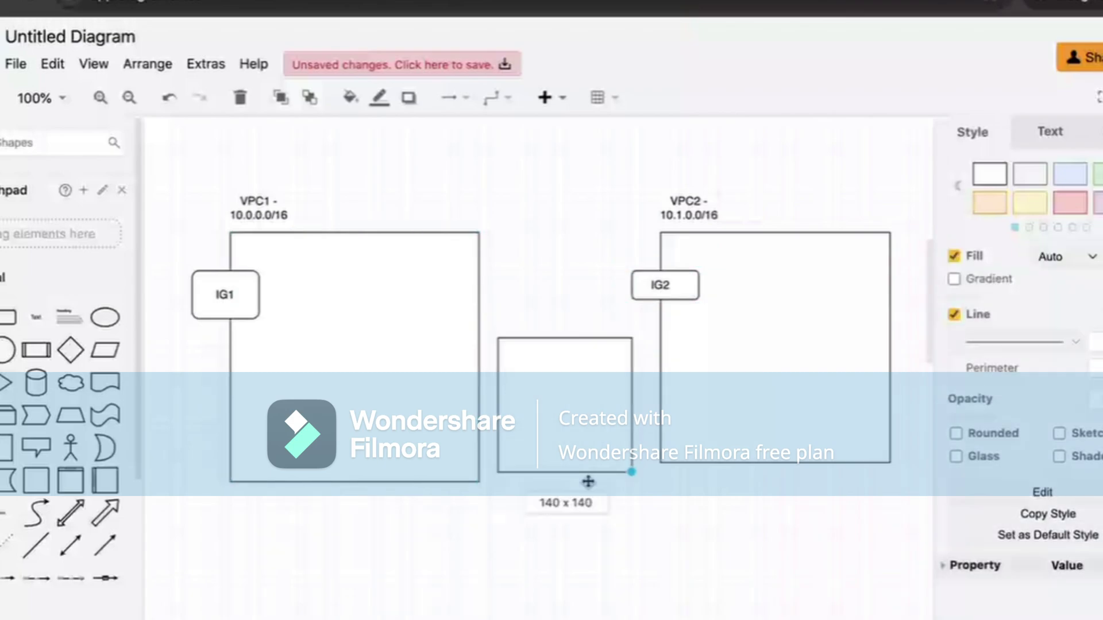
Place a smaller square inside the upper part of VPC1 and copy it to the matching spot in VPC2.
drag(588, 481, 350, 295)
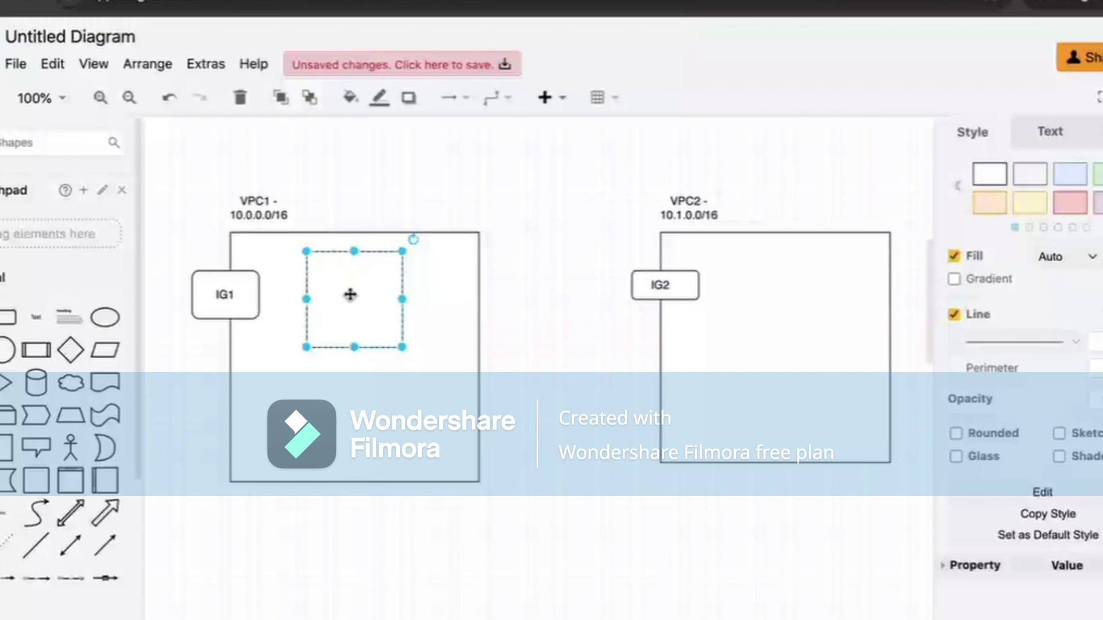
click(356, 379)
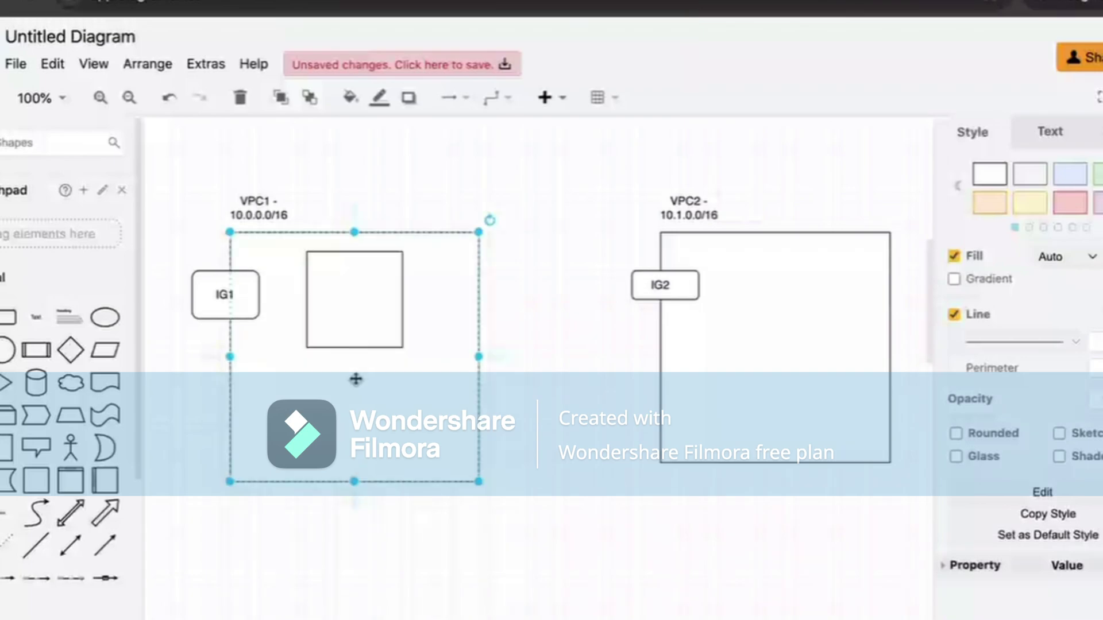
key(super+v)
key(super+z)
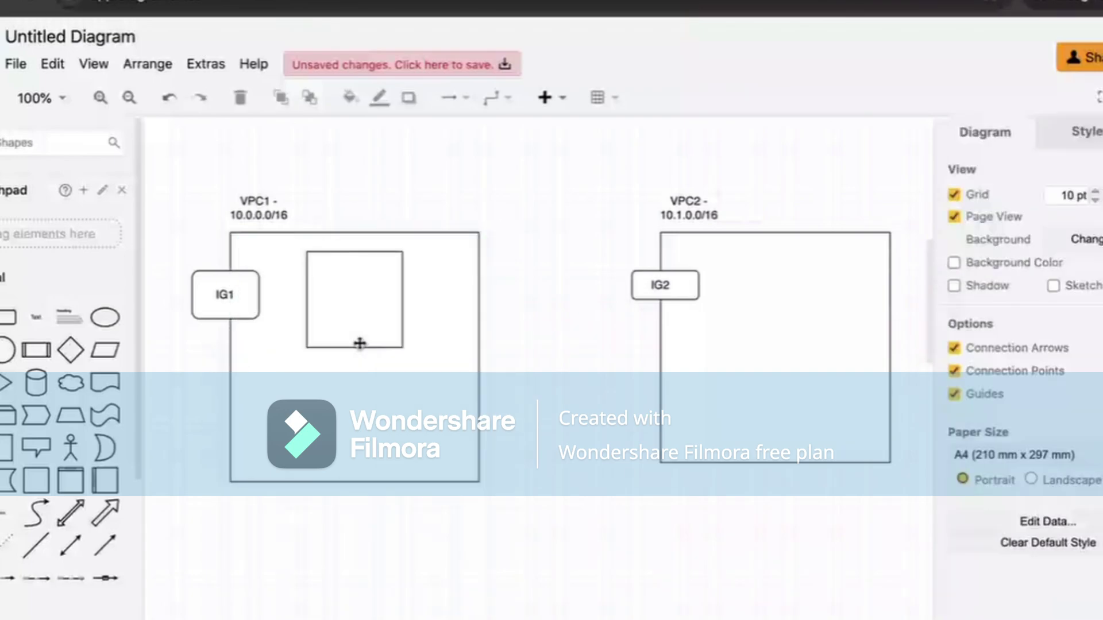
click(359, 323)
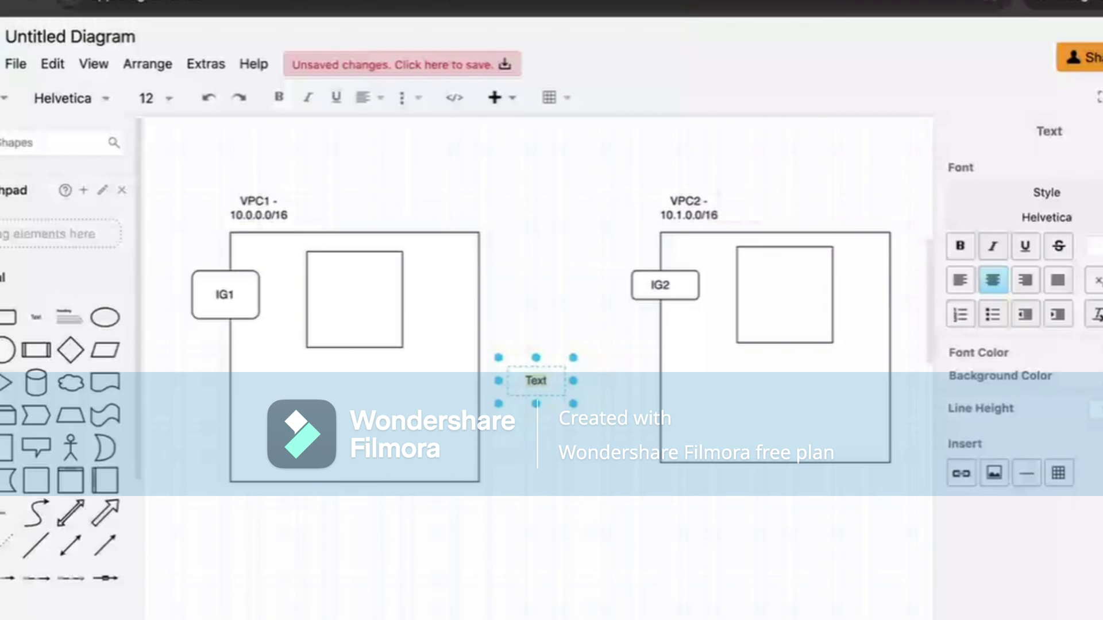
Add the text label "SB1 - 10.0.1.0/24" inside the inner square of VPC1.
text(SB1 - 10)
text(.0.1.0/)
text(24)
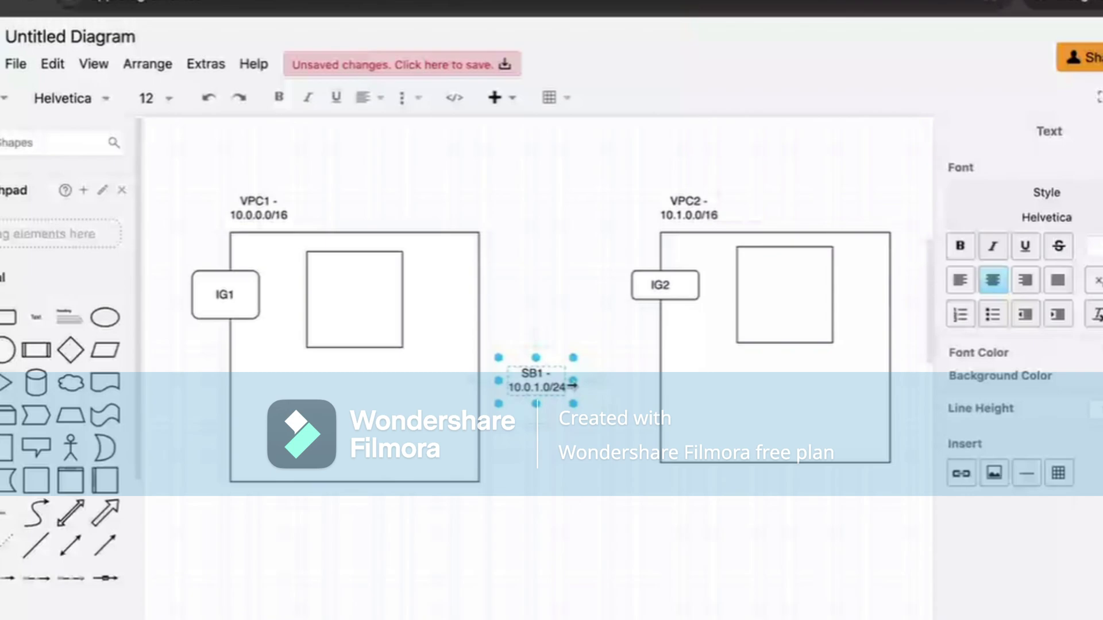
drag(537, 382, 355, 286)
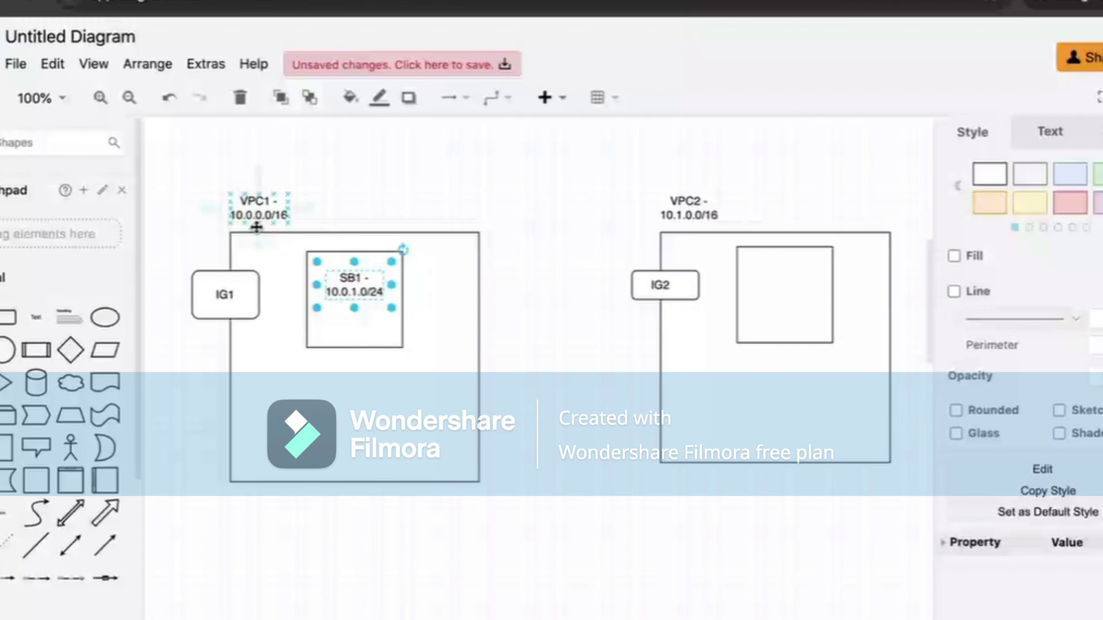
Copy the SB1 label into the inner square of VPC2 and change its text to "SB2 - 10.1.1.0/24".
drag(368, 292, 798, 285)
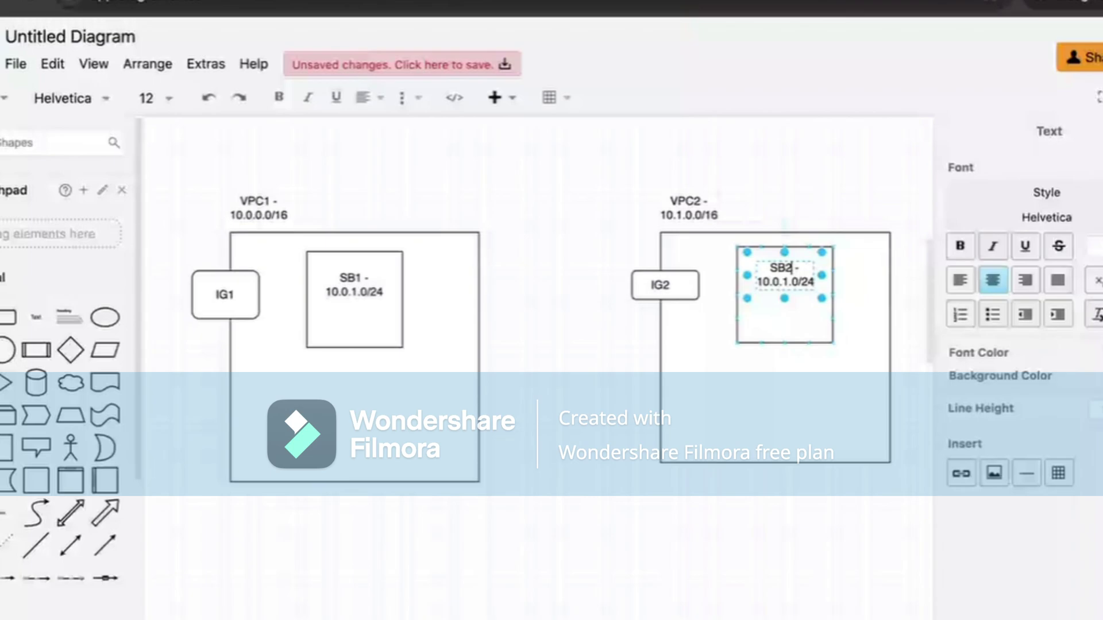
double_click(778, 282)
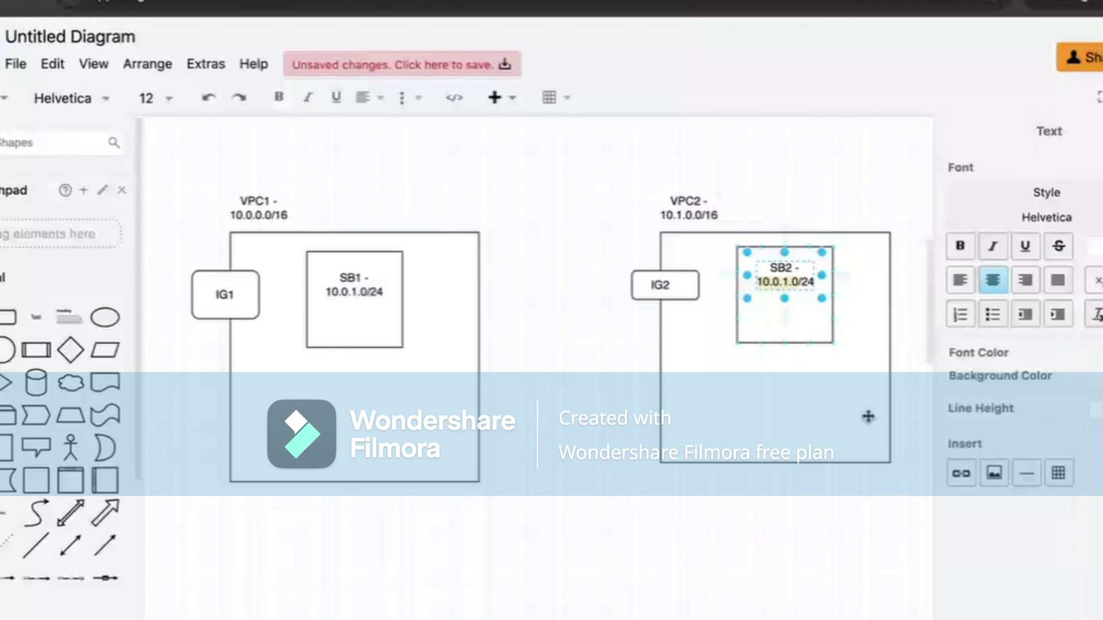
click(762, 282)
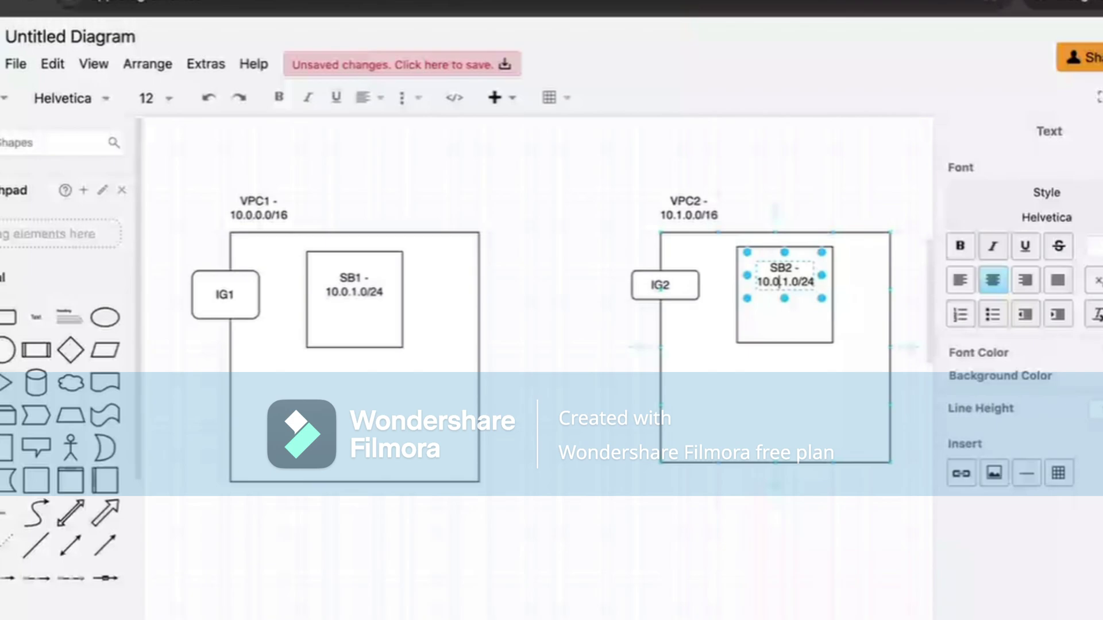
key(BackSpace)
text(1)
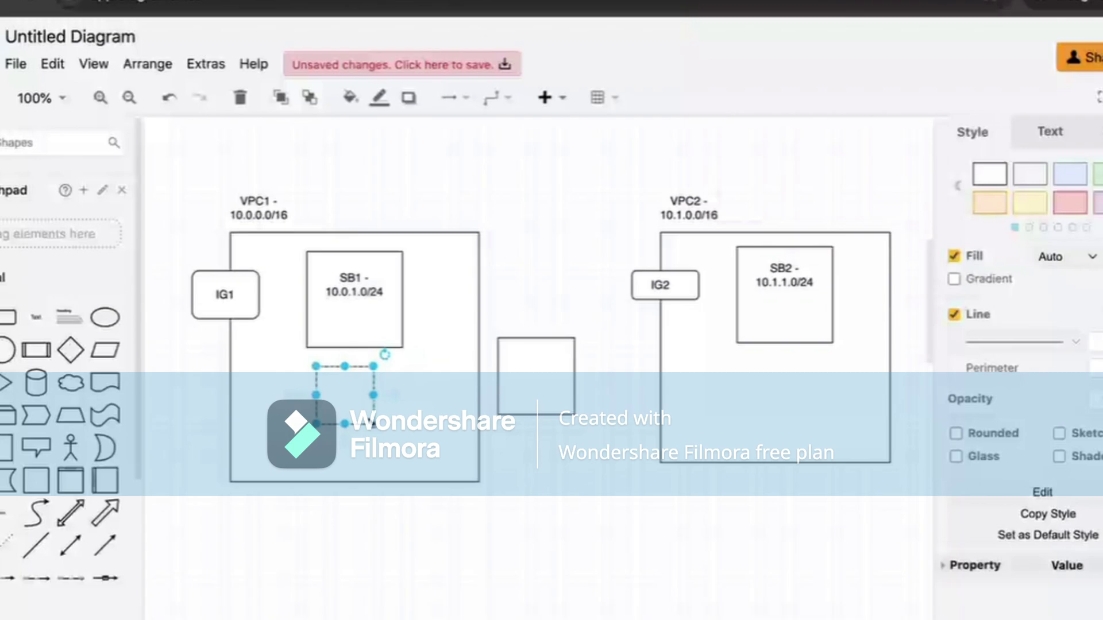
Place one wide rectangle below the SB1 square in VPC1 and create a text label "RT1".
key(Delete)
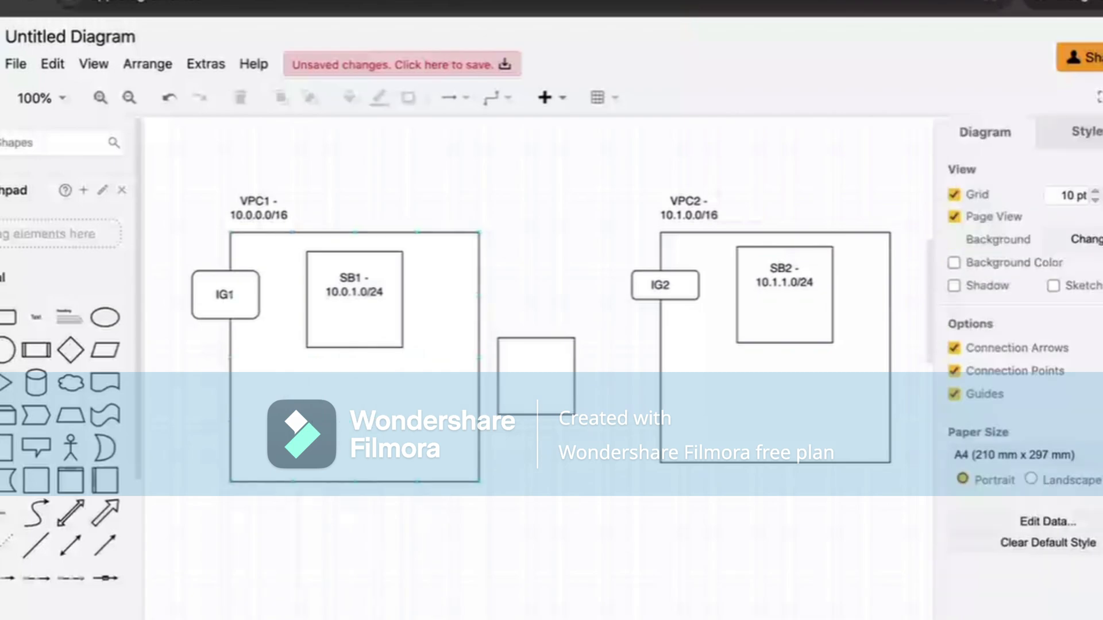
key(ctrl+z)
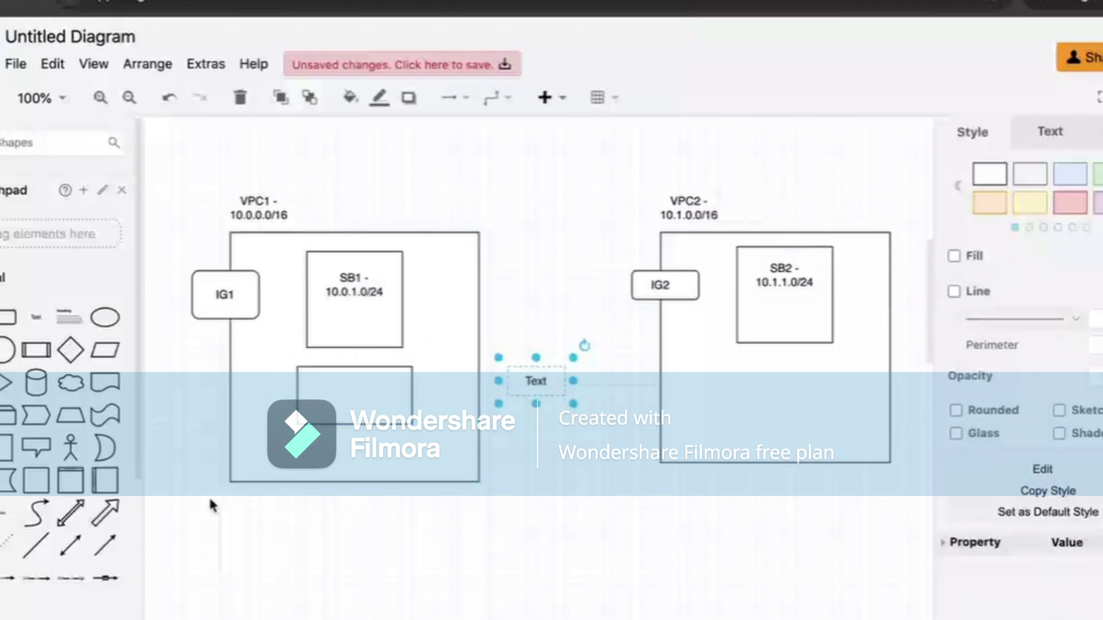
text(RT1)
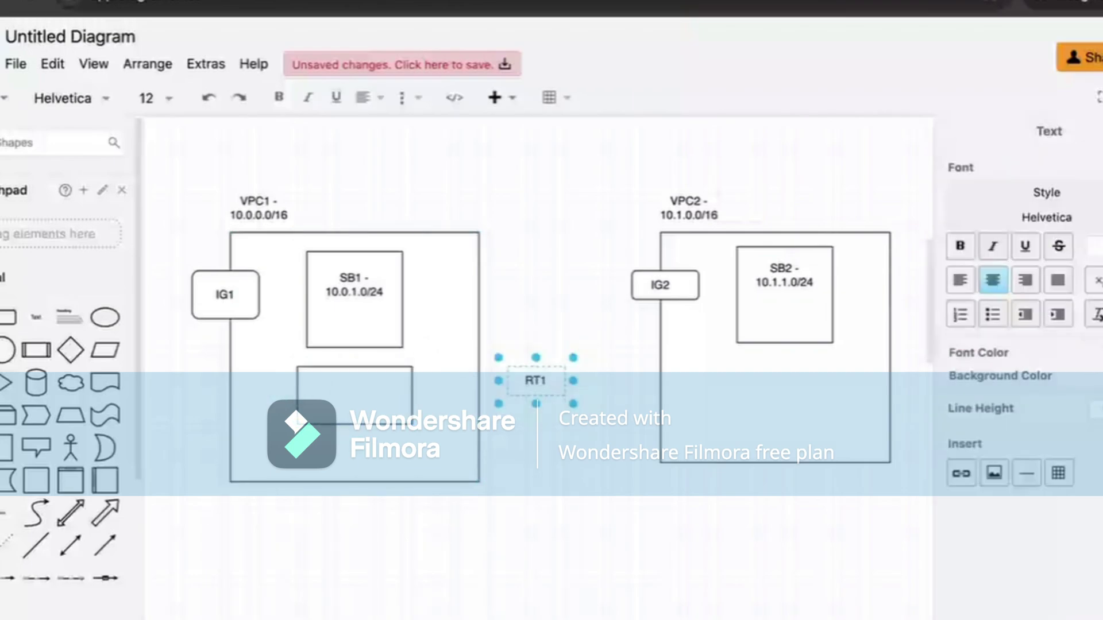
click(549, 454)
Place the RT1 label under the lower rectangle in VPC1 and copy both label and rectangle into VPC2.
drag(536, 384, 783, 432)
click(368, 405)
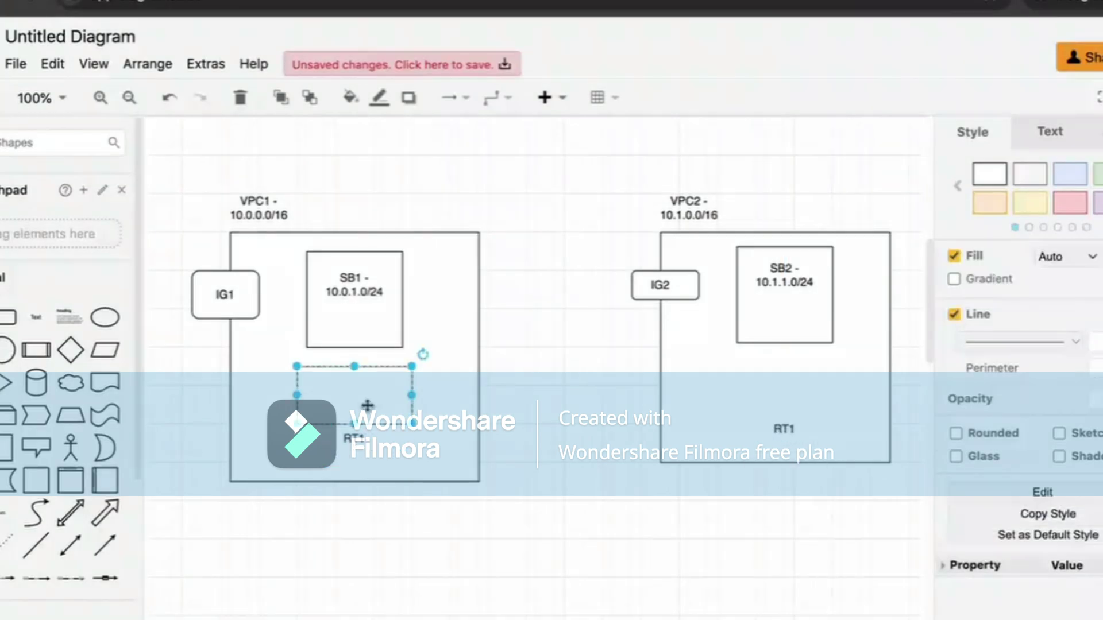
drag(368, 405, 791, 391)
Change the copied route table label in VPC2 to "RT2".
click(787, 428)
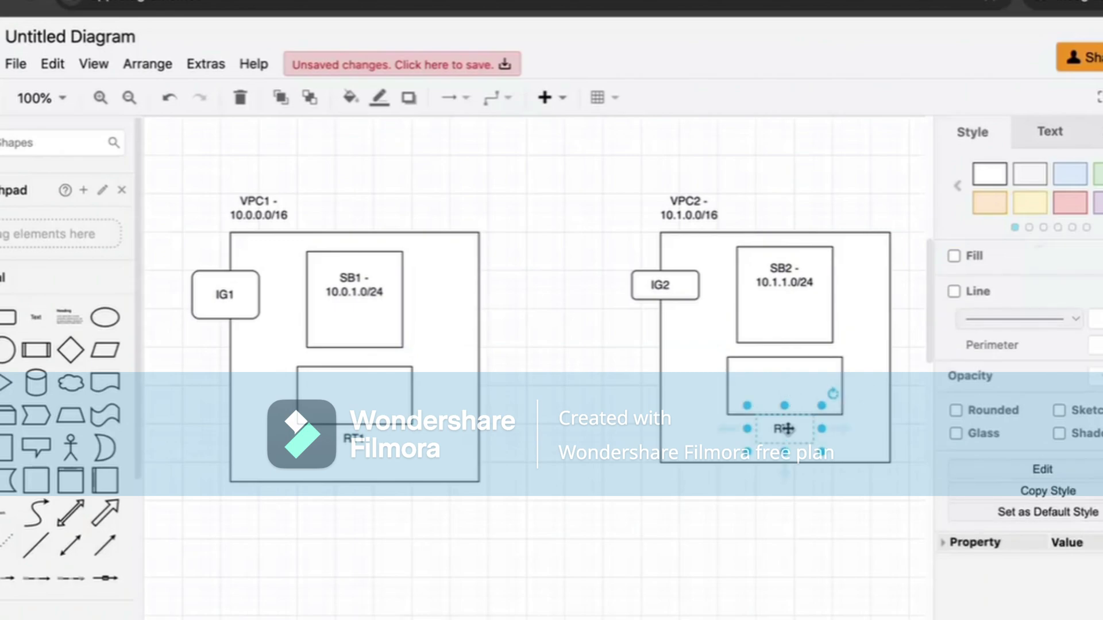
double_click(787, 429)
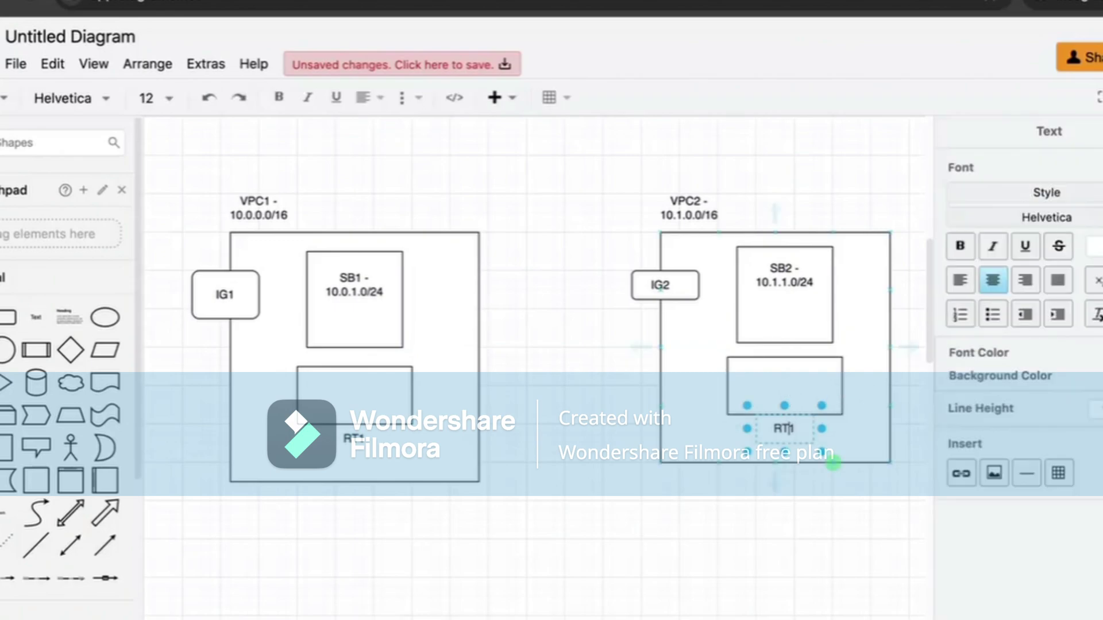
key(Delete)
text(2)
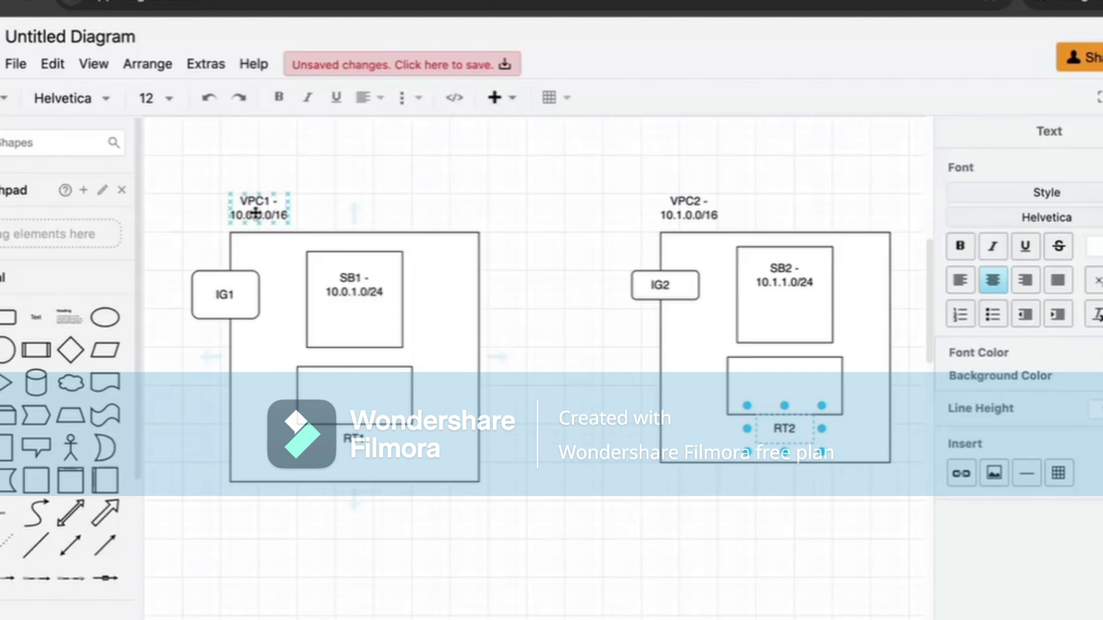
Copy the VPC1 label into the RT1 rectangle and reduce its text to "10.0.0.0/16".
drag(256, 213, 353, 394)
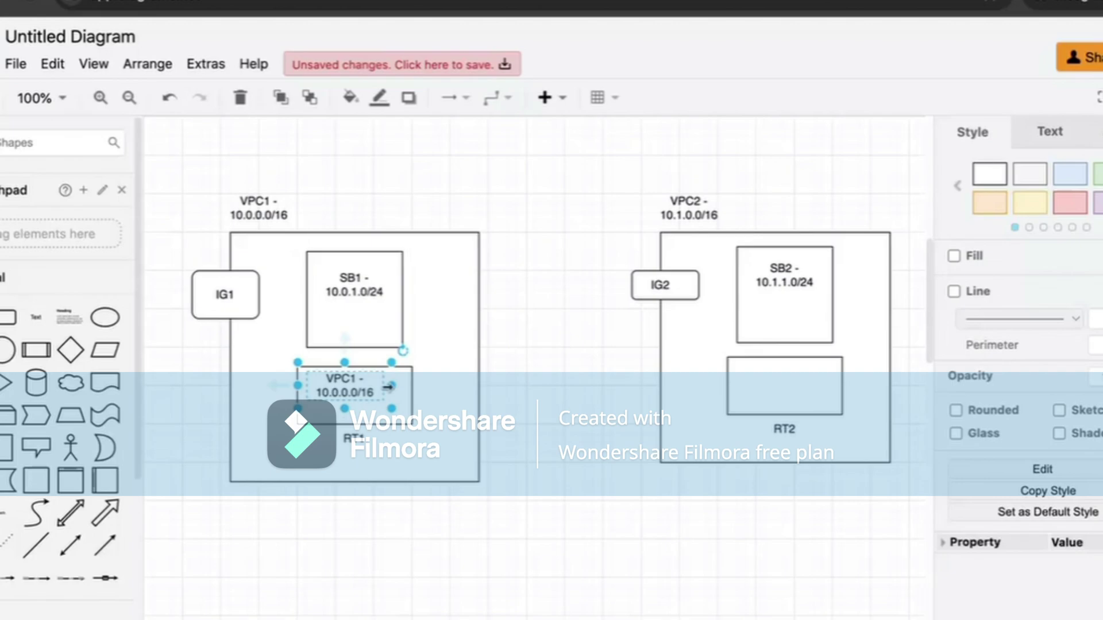
double_click(354, 384)
click(364, 378)
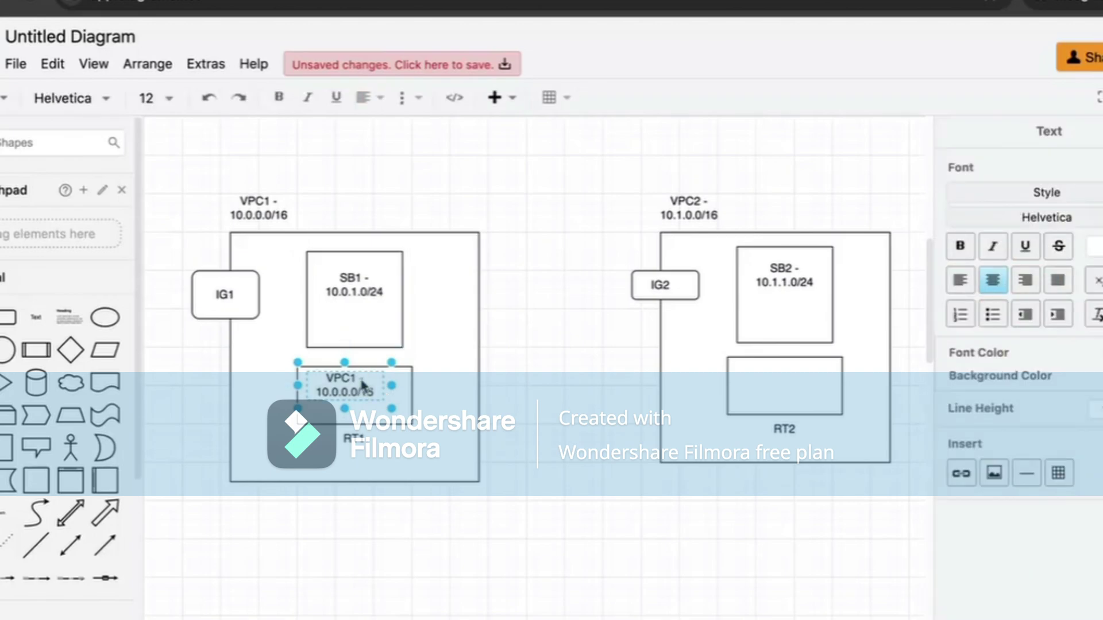
key(BackSpace)
key(BackSpace)
key(BackSpace)
key(BackSpace)
key(BackSpace)
key(BackSpace)
key(BackSpace)
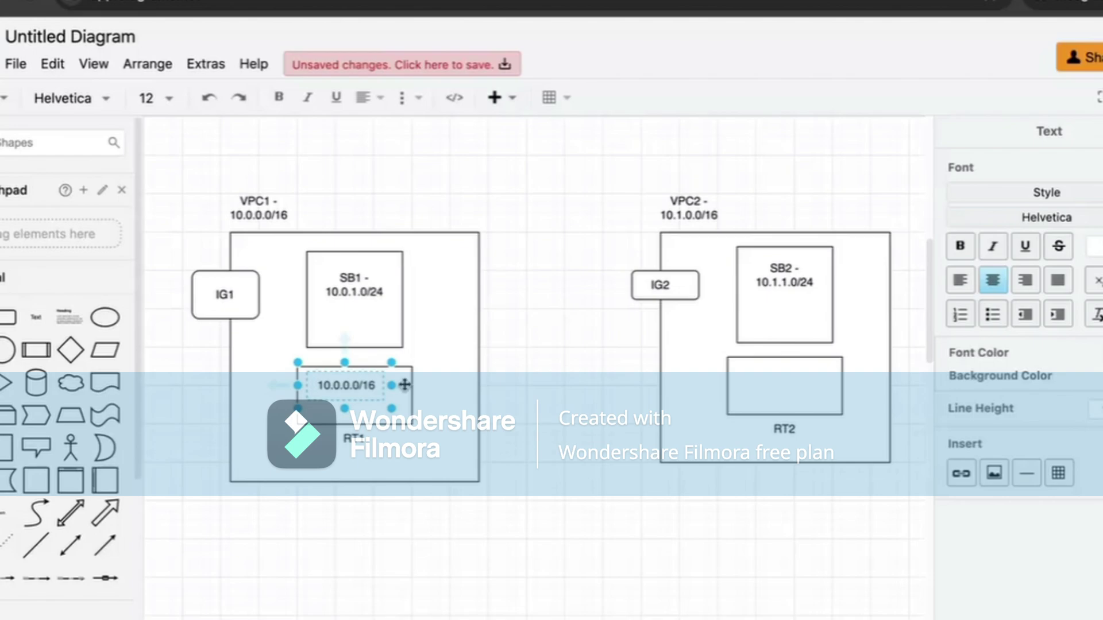
Widen the text box in the RT1 rectangle, centre it there and extend its text to "10.0.0.0/16 - Local".
drag(392, 385, 440, 386)
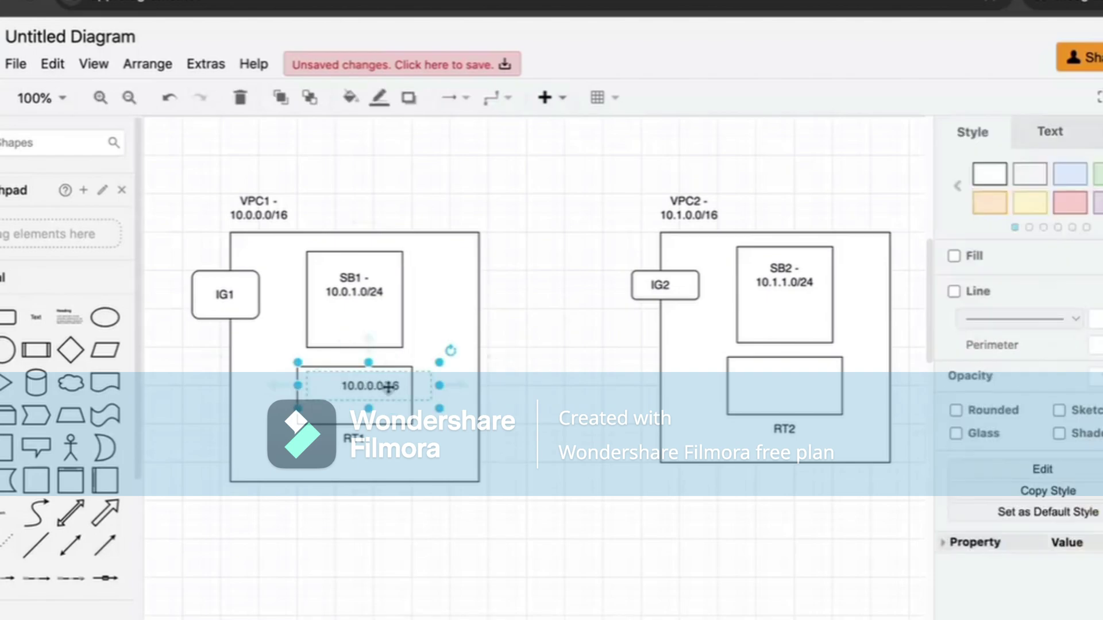
double_click(405, 383)
key(Escape)
double_click(405, 386)
key(Escape)
mouse_move(402, 382)
mouse_down()
mouse_move(381, 369)
mouse_move(382, 382)
mouse_up()
double_click(382, 383)
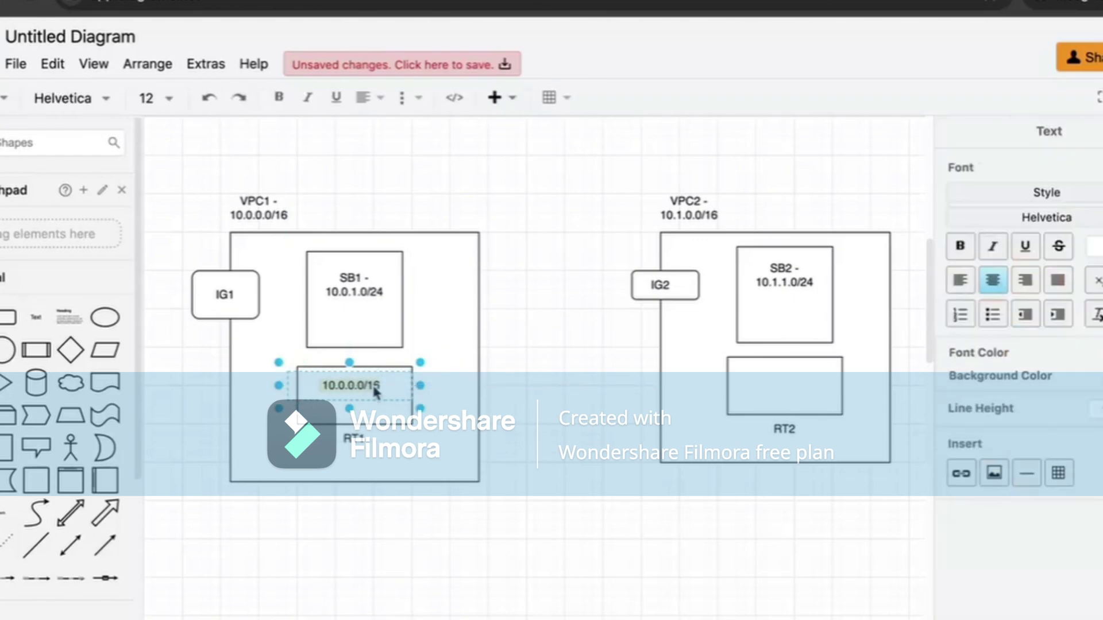
key(Right)
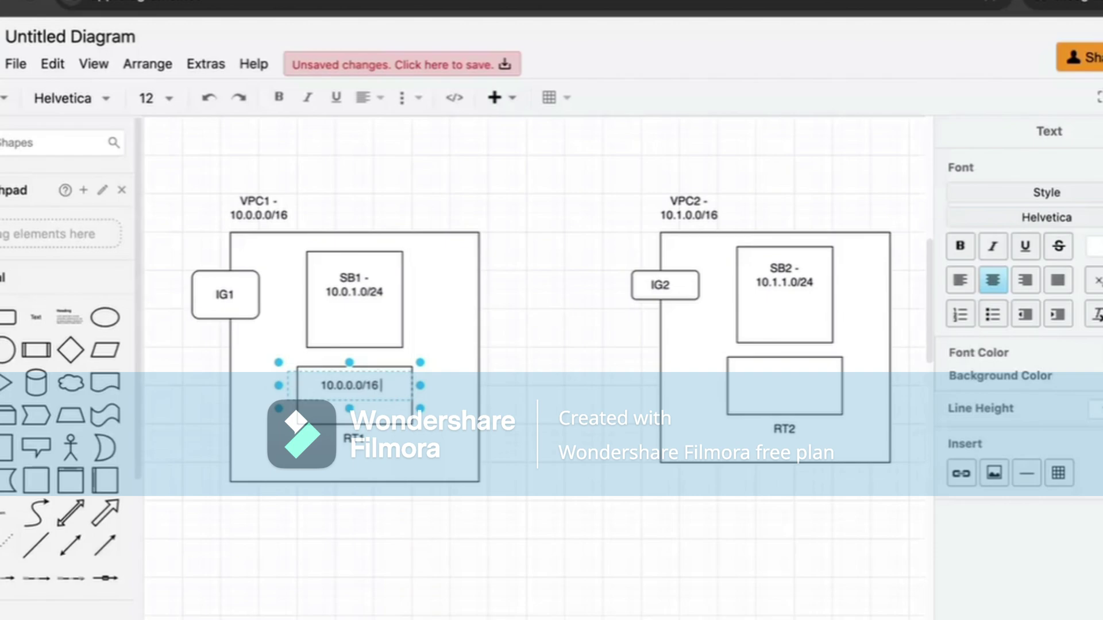
text(- Local)
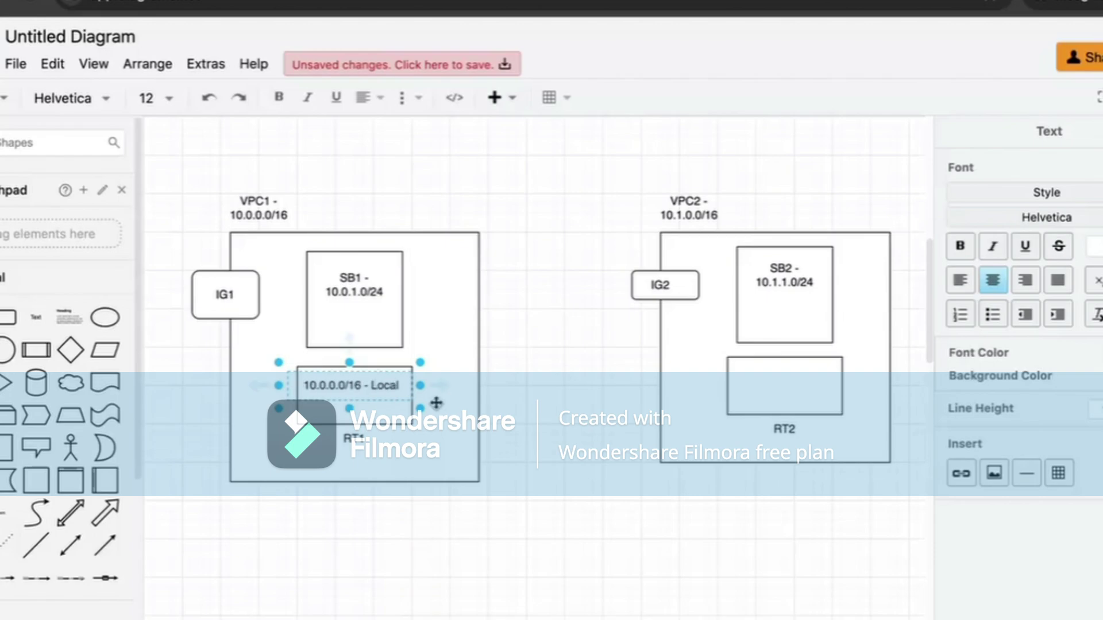
click(572, 415)
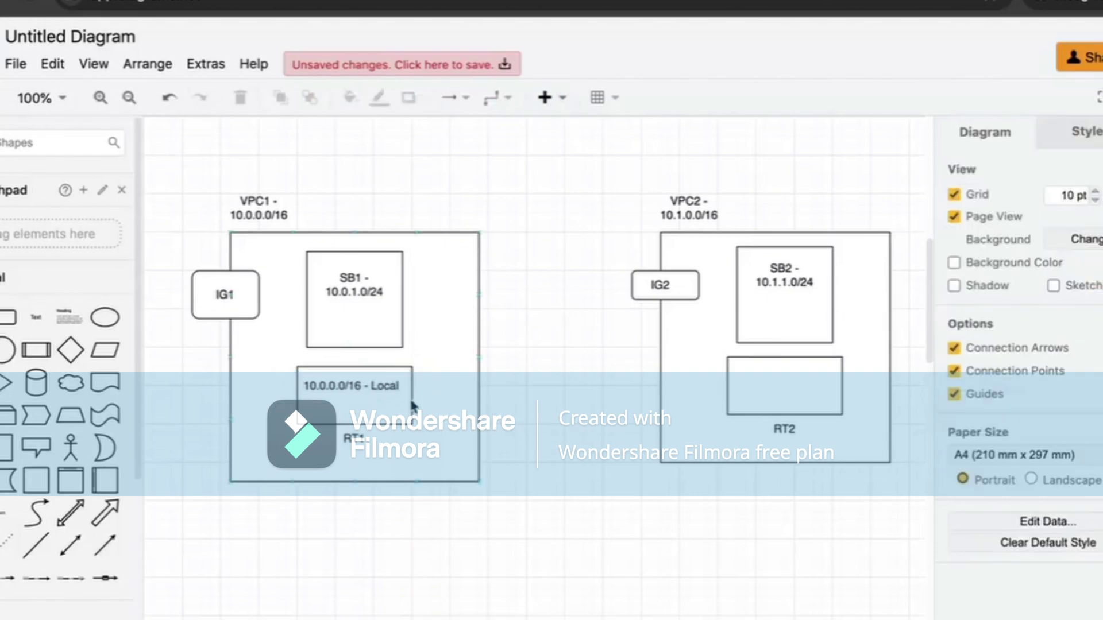
Add a second line "0.0.0.0.0/0 - IG1" below the Local route in the RT1 rectangle.
click(385, 387)
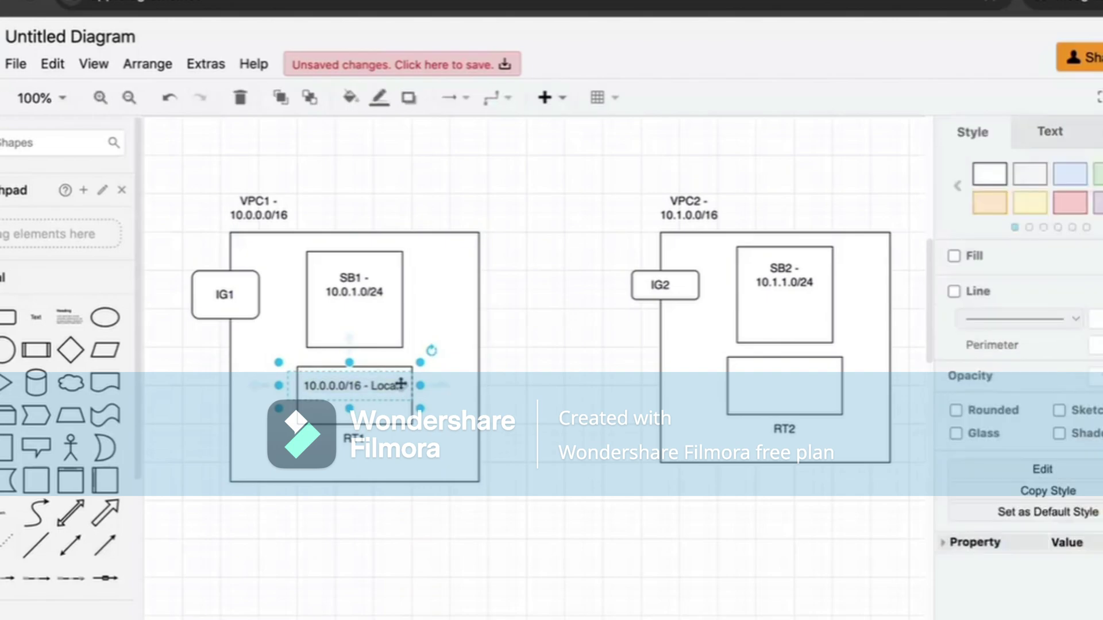
double_click(385, 387)
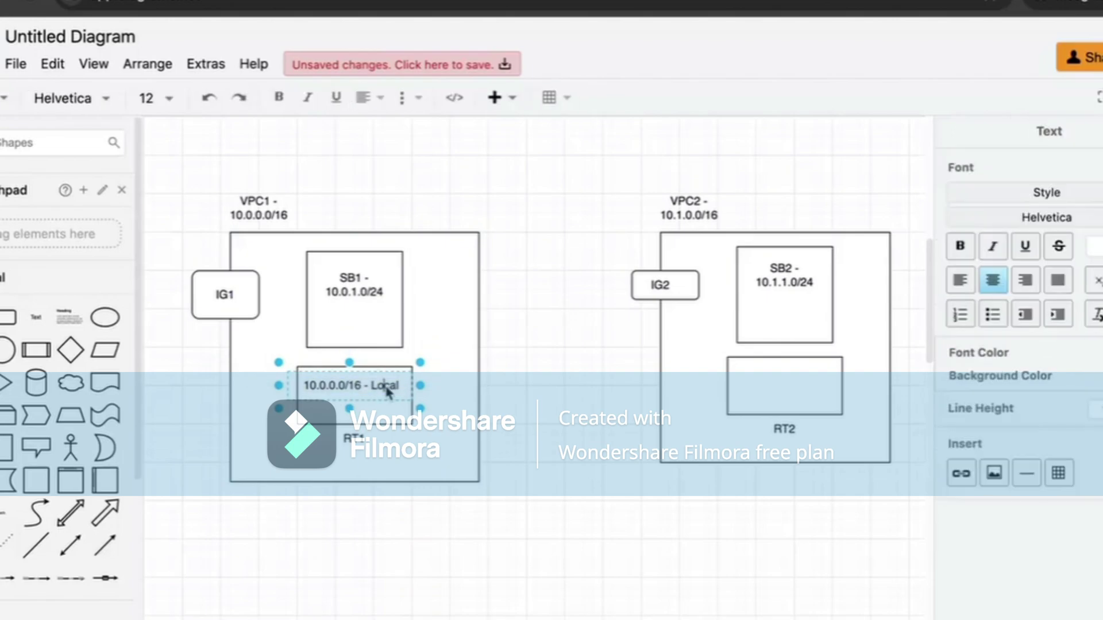
key(Return)
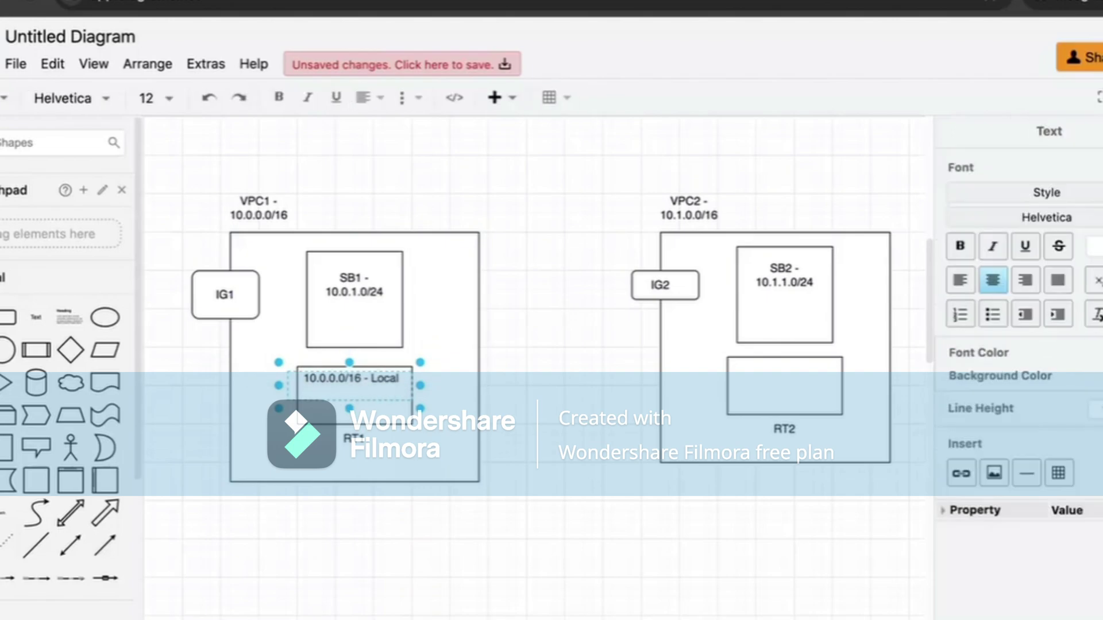
text(0.0.0.0)
text(/16 - Local 0.0.0.0)
text(/)
text(0 - IG)
text(1)
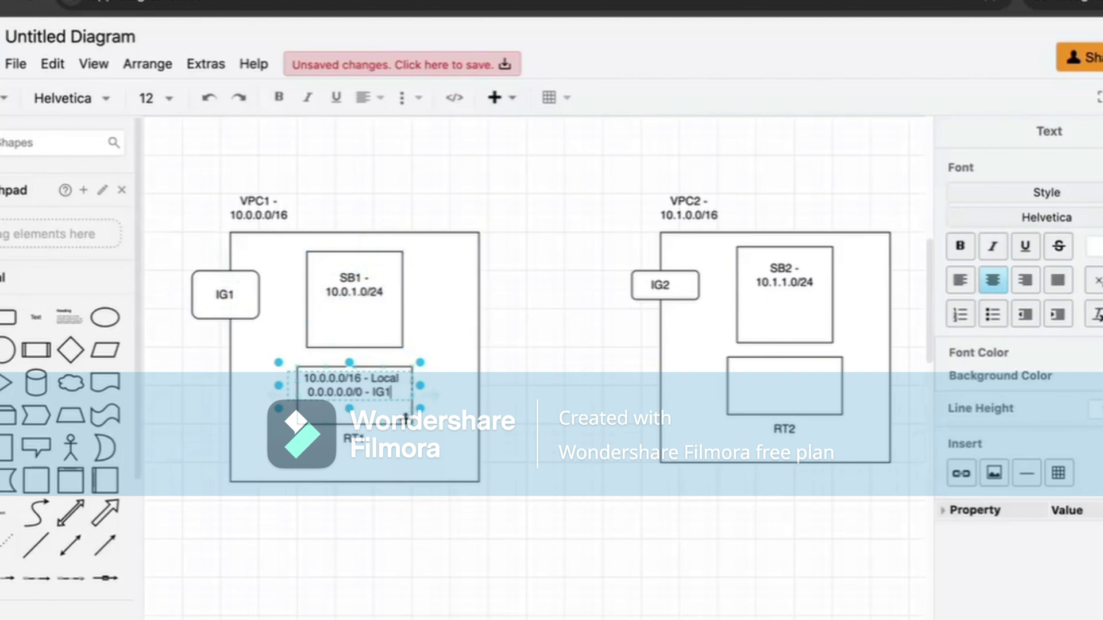
click(354, 301)
click(548, 438)
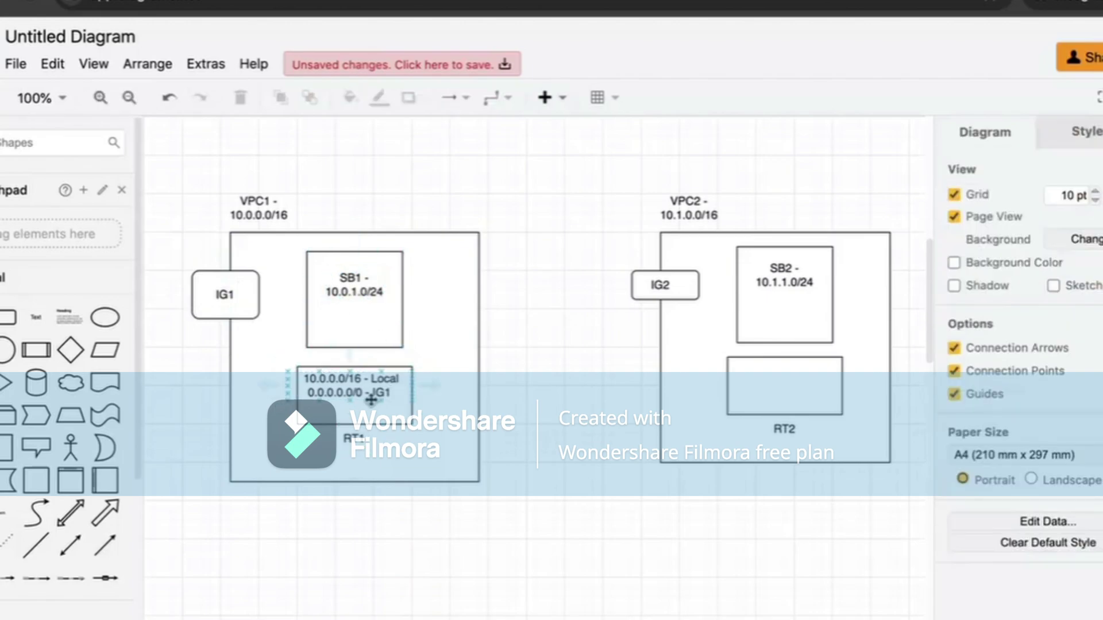
Lower the top edge of the RT1 route text box to meet the rectangle's top edge.
click(351, 366)
mouse_move(351, 366)
mouse_down()
mouse_move(350, 349)
mouse_move(347, 368)
mouse_up()
click(350, 370)
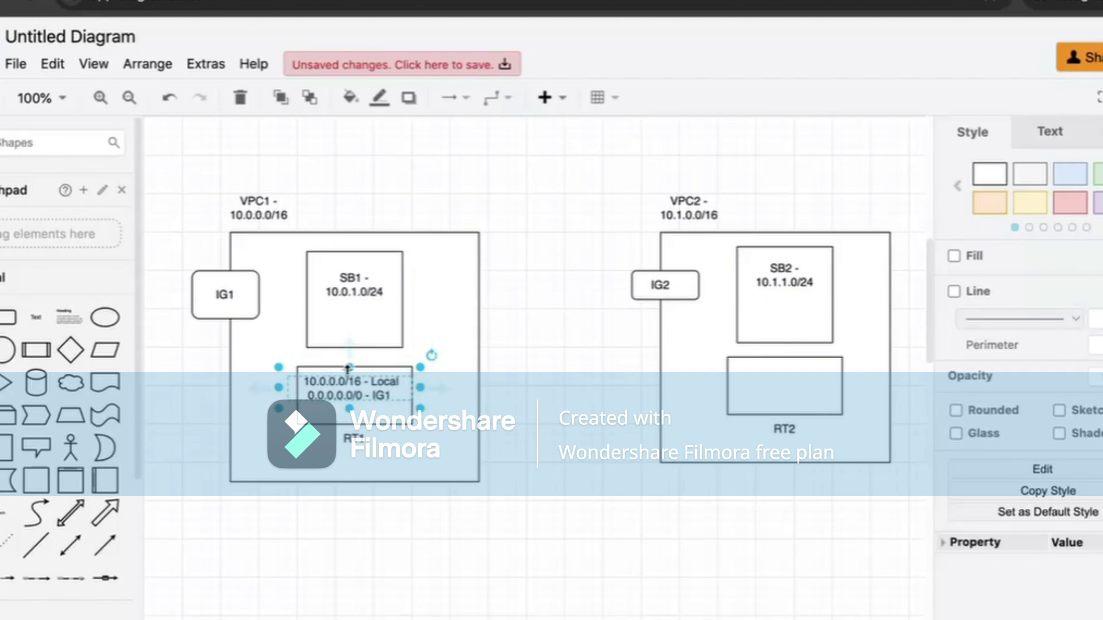
Try to connect the RT1 route text to the SB1 label, and delete the connector.
click(348, 355)
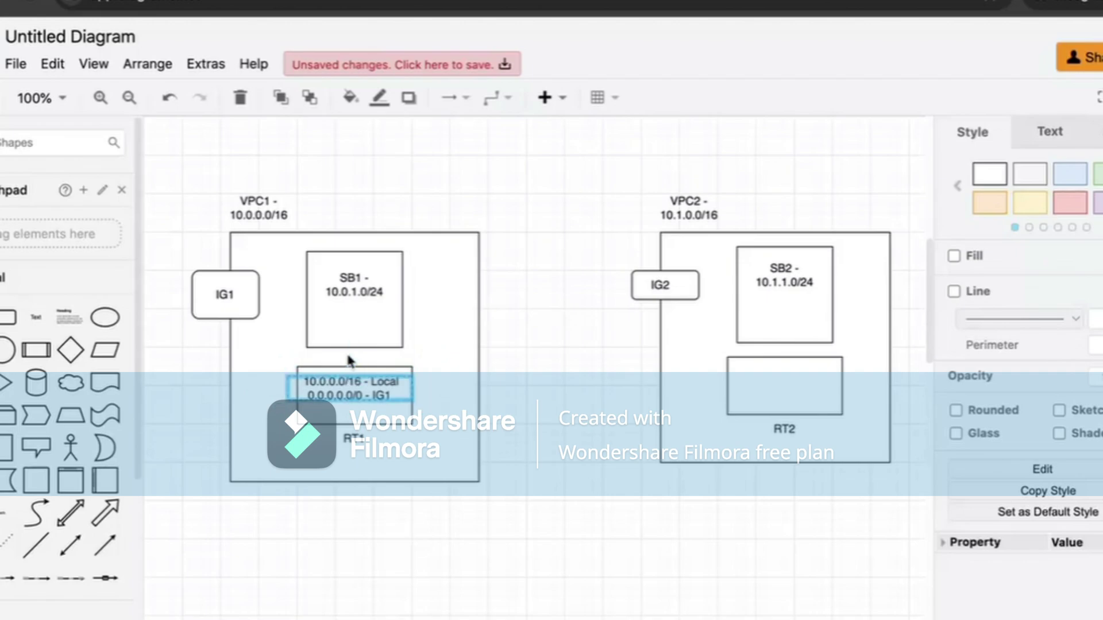
drag(349, 360, 369, 297)
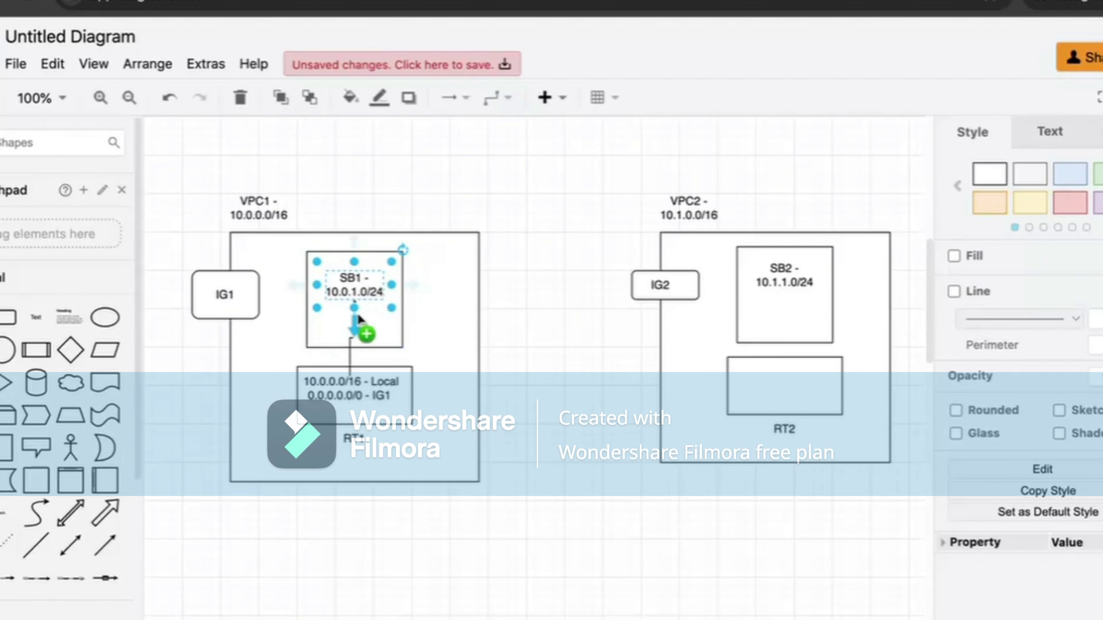
mouse_move(354, 309)
mouse_down()
mouse_move(355, 346)
mouse_move(355, 308)
mouse_up()
click(353, 348)
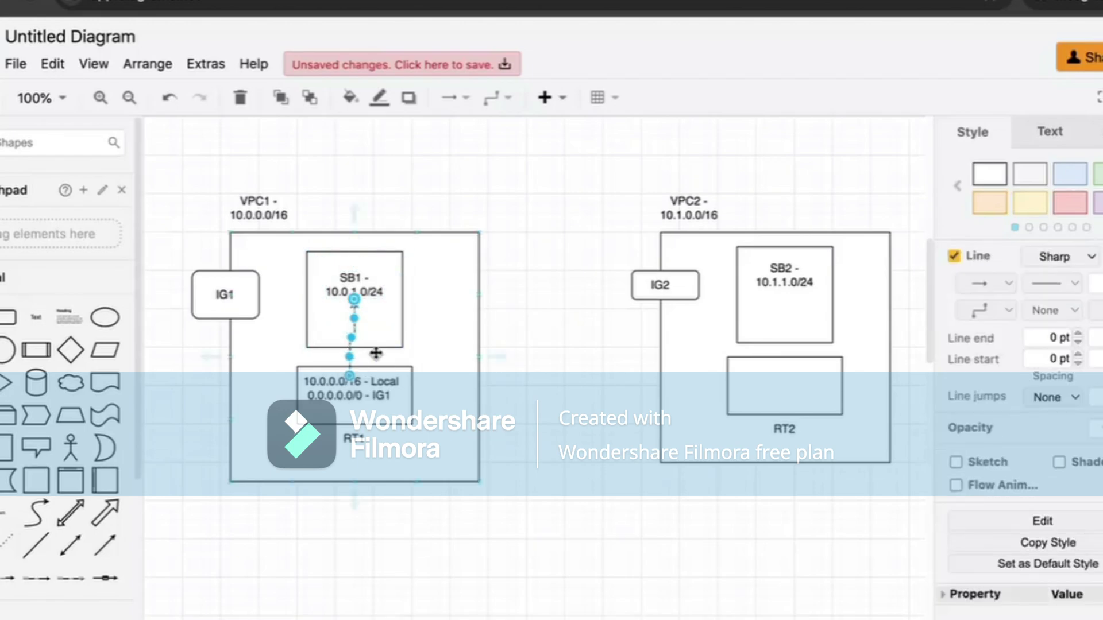
key(Delete)
Align the RT1 route text box with the rectangle's top and draw a connector looping from its top centre to its bottom centre.
click(365, 376)
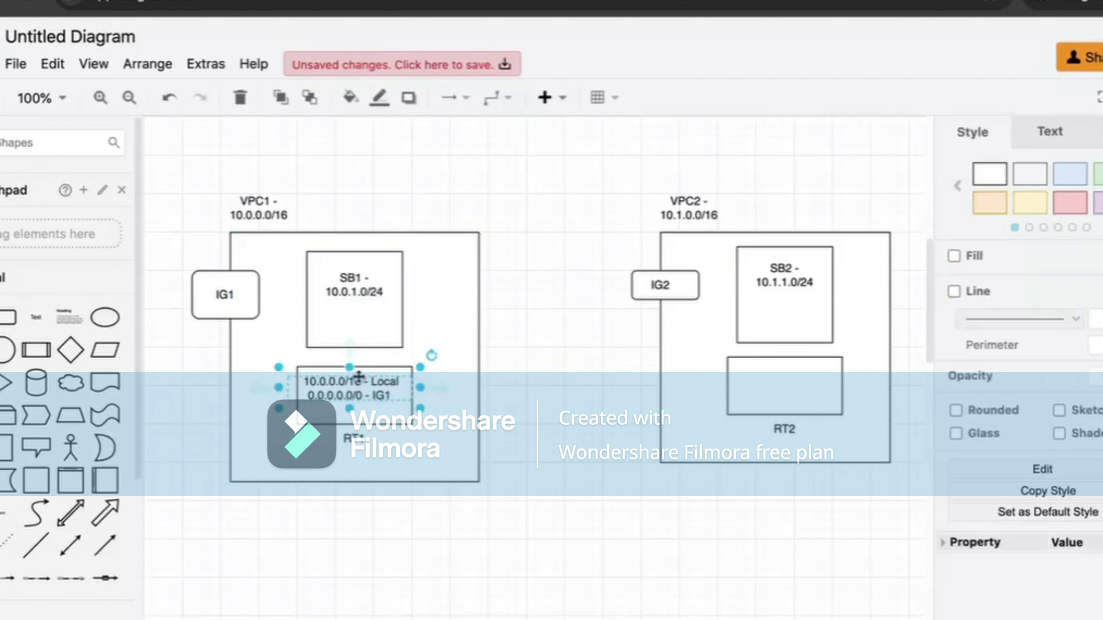
drag(354, 353, 348, 351)
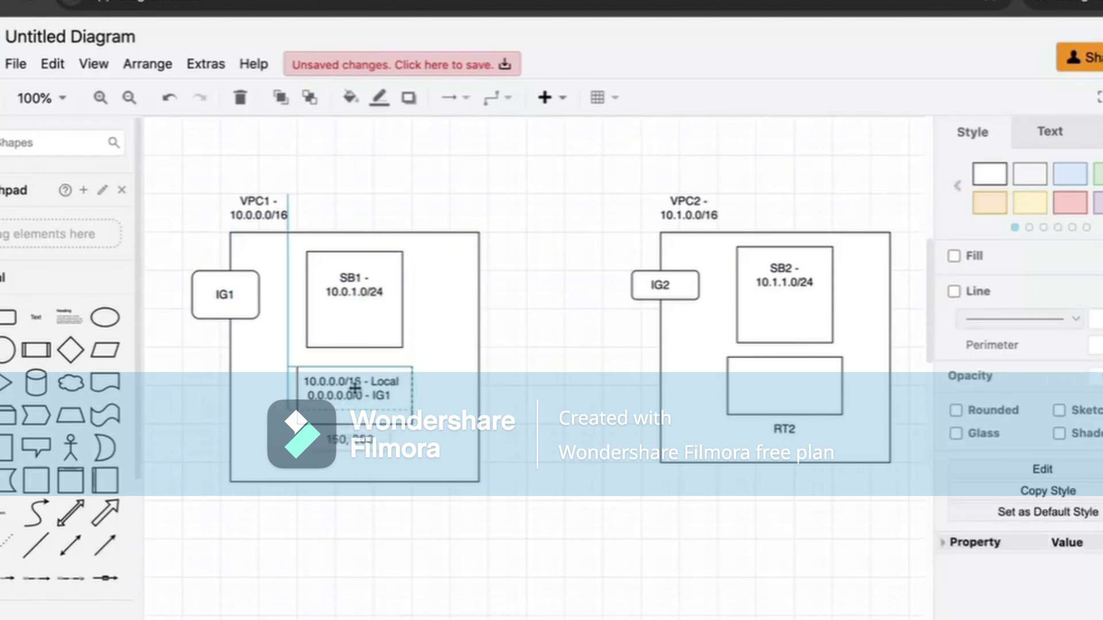
click(450, 381)
click(351, 369)
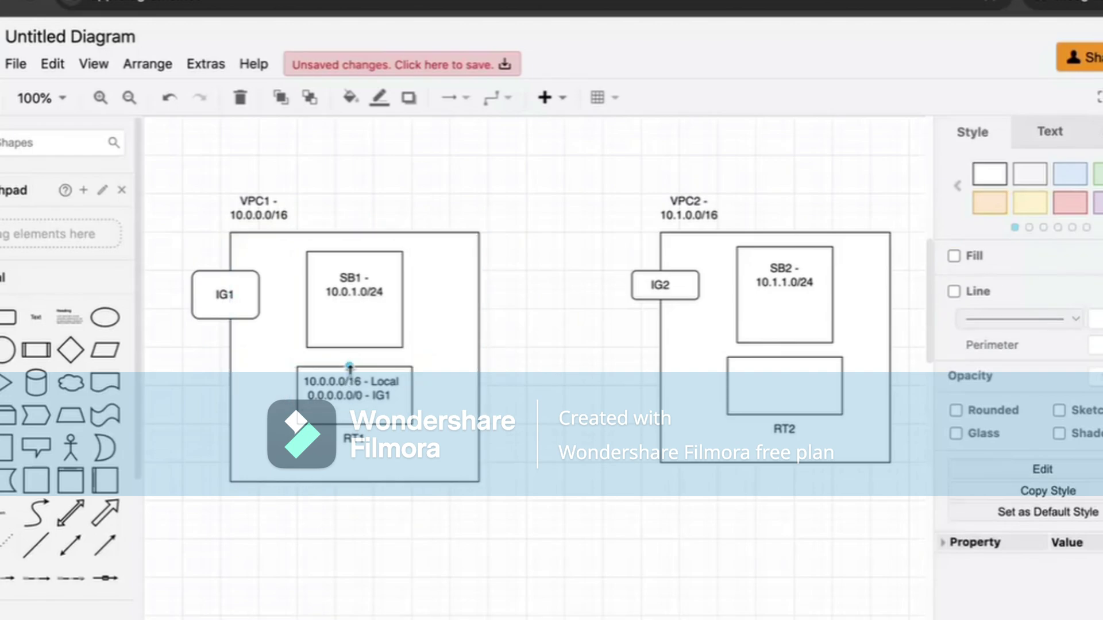
mouse_move(350, 367)
mouse_down()
mouse_move(351, 356)
mouse_move(351, 367)
mouse_up()
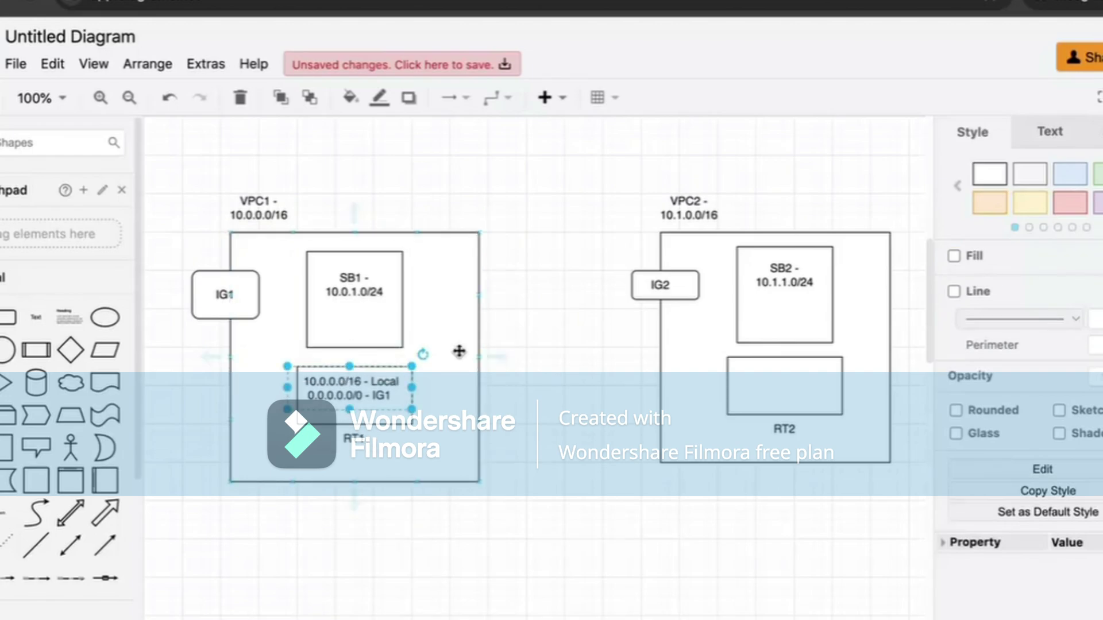
click(458, 352)
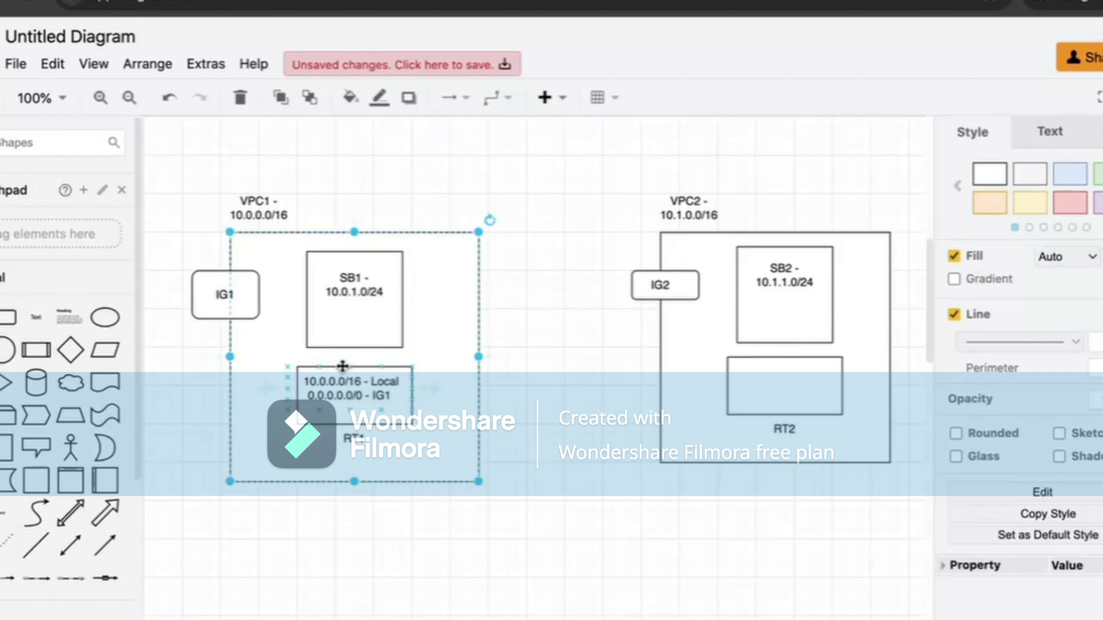
drag(349, 365, 422, 401)
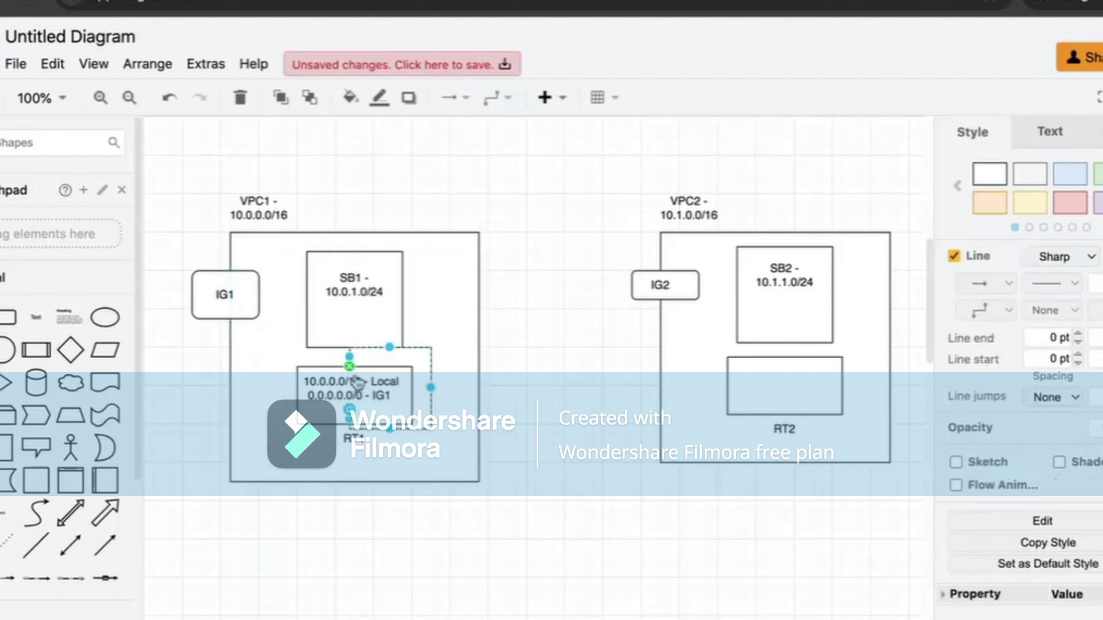
click(557, 418)
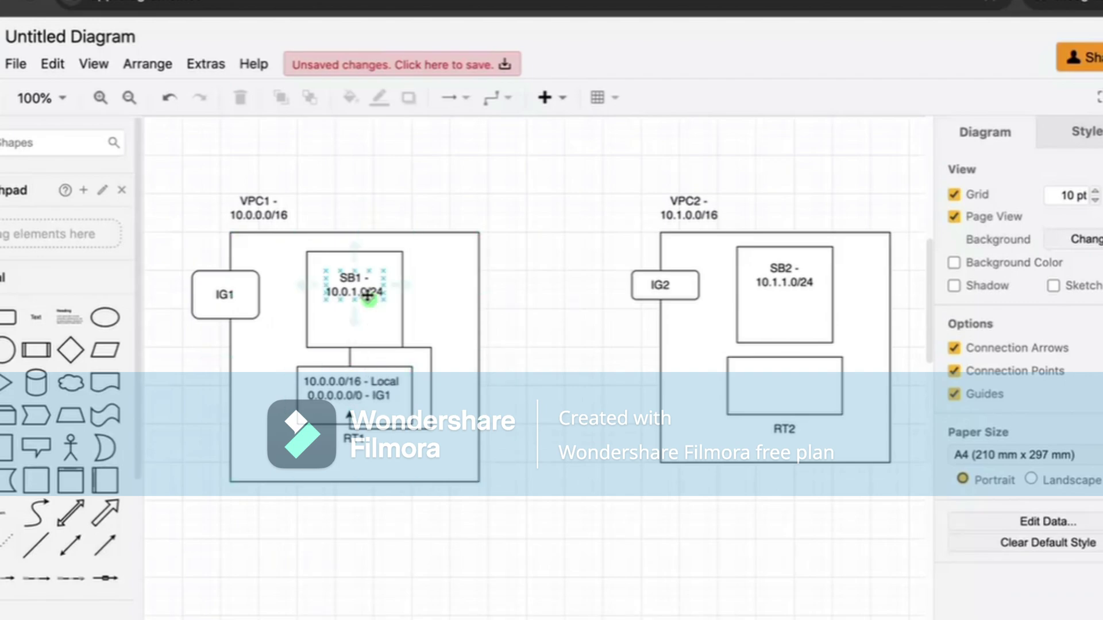
Copy the RT1 route text into the RT2 rectangle and change its first line to "10.1.0.0/16 - Local".
click(363, 388)
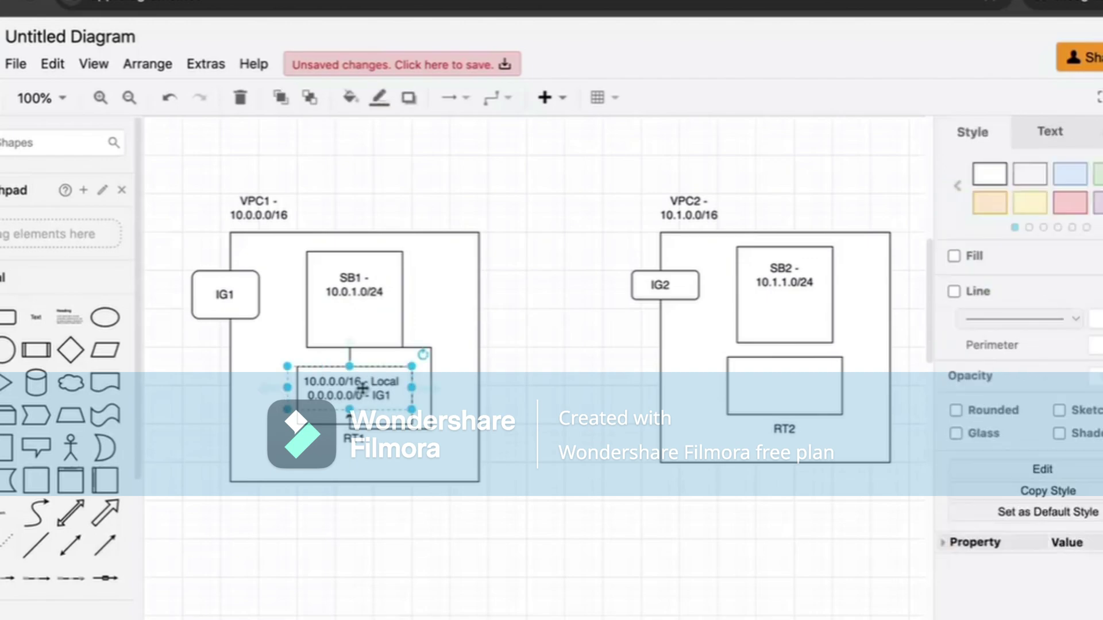
key(ctrl+d)
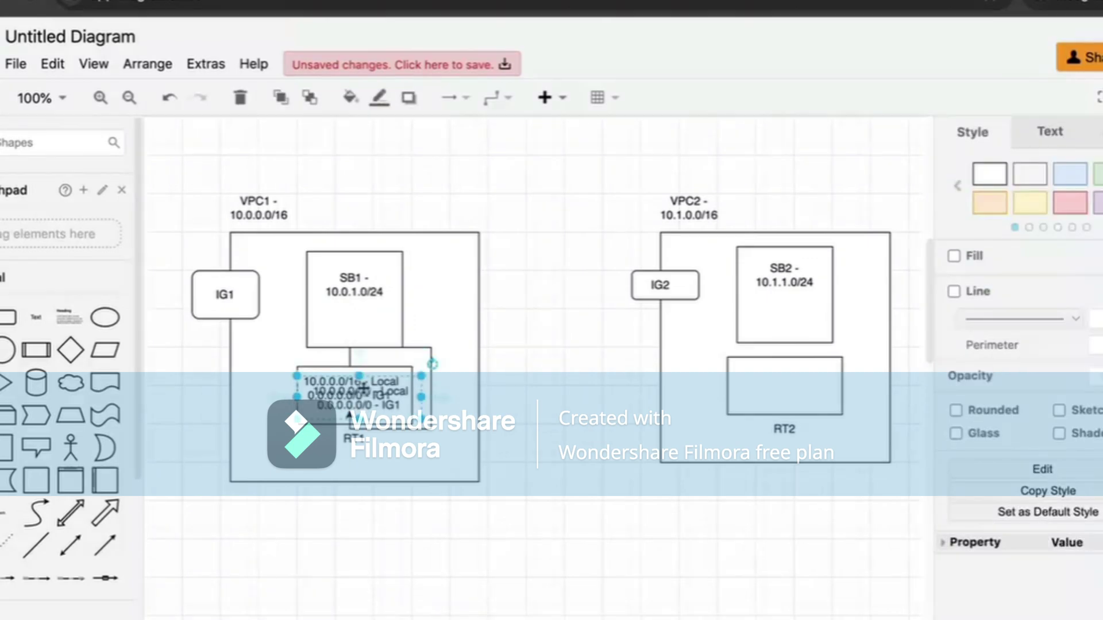
drag(362, 389, 791, 375)
double_click(771, 375)
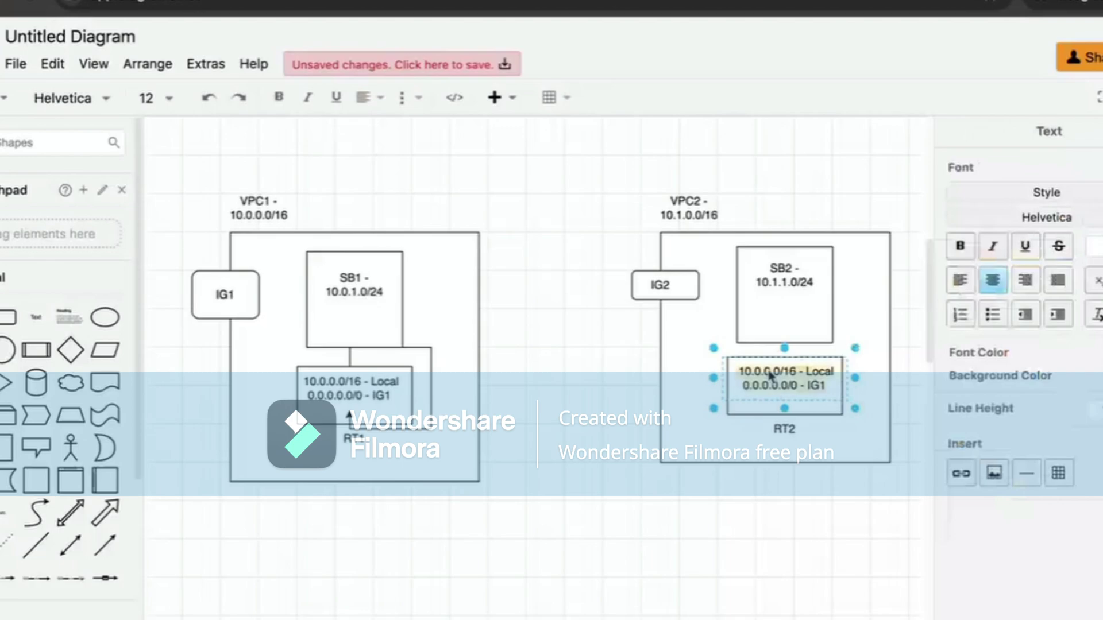
click(774, 371)
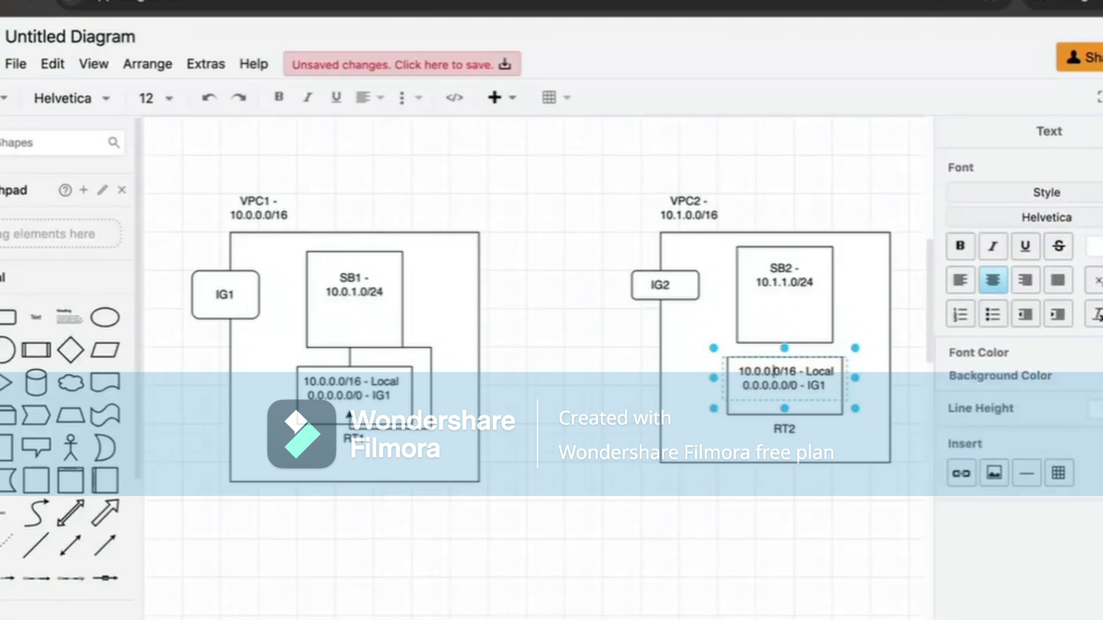
key(Left)
key(Left)
key(Left)
key(BackSpace)
text(1)
Change the gateway in the second line of the RT2 route text to IG2.
click(832, 386)
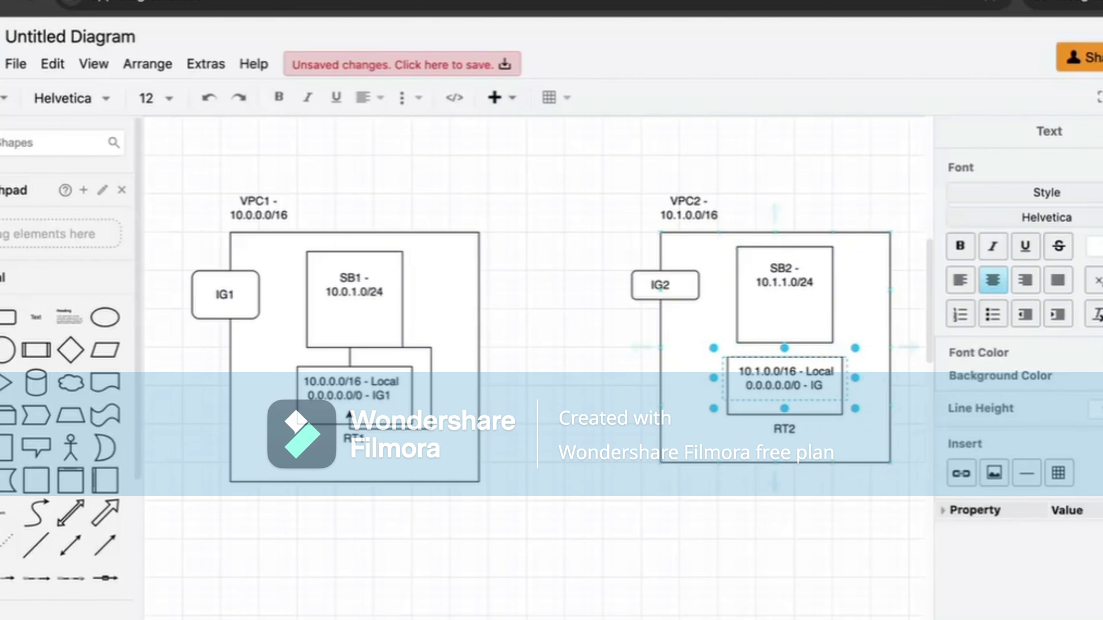
key(BackSpace)
text(2)
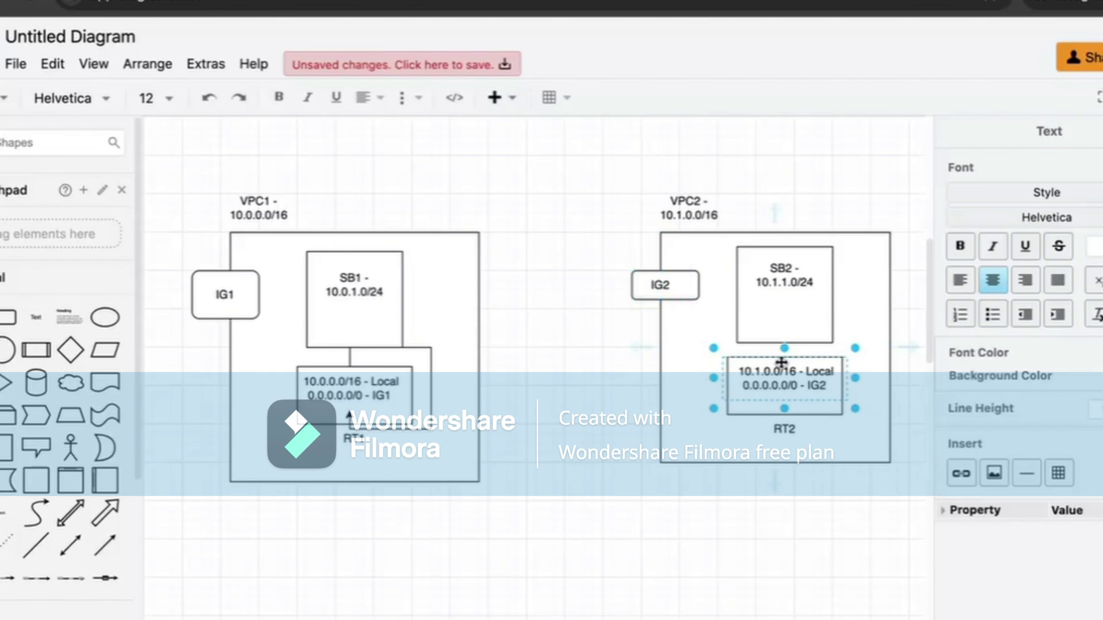
click(803, 452)
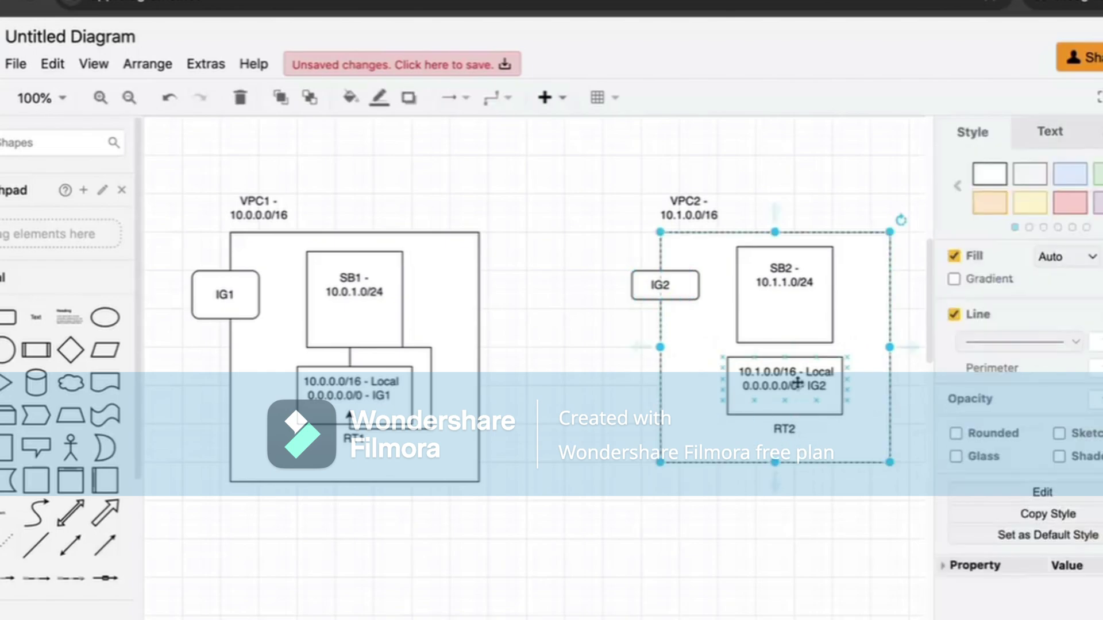
Move the RT2 route text lower in its rectangle, connect it to the SB2 label with an upward arrow and delete the stray lines.
drag(788, 356, 785, 346)
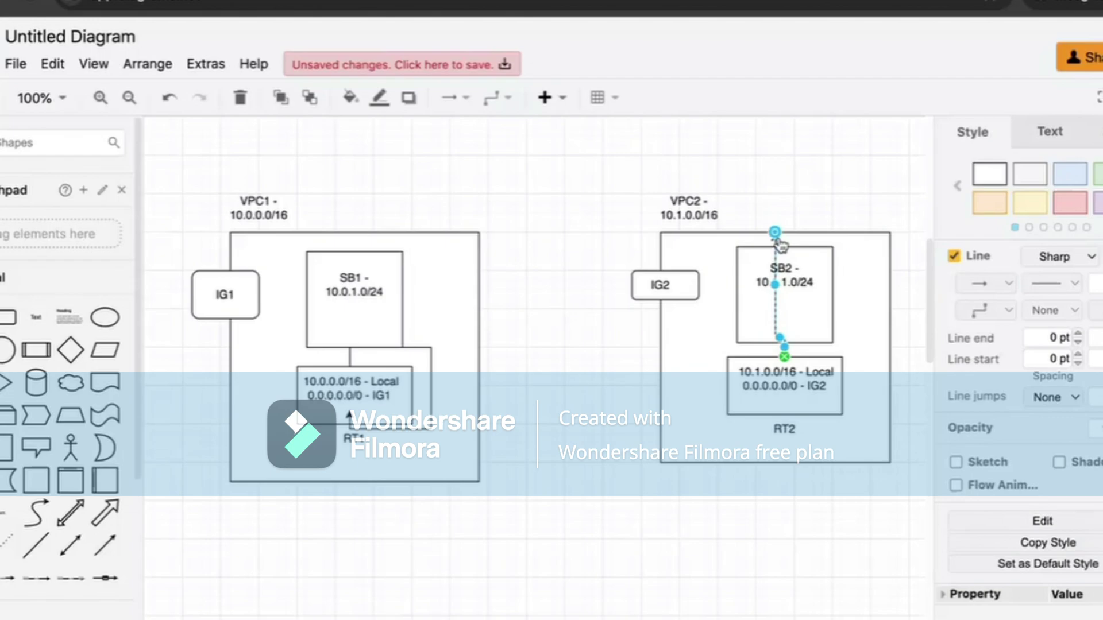
key(Delete)
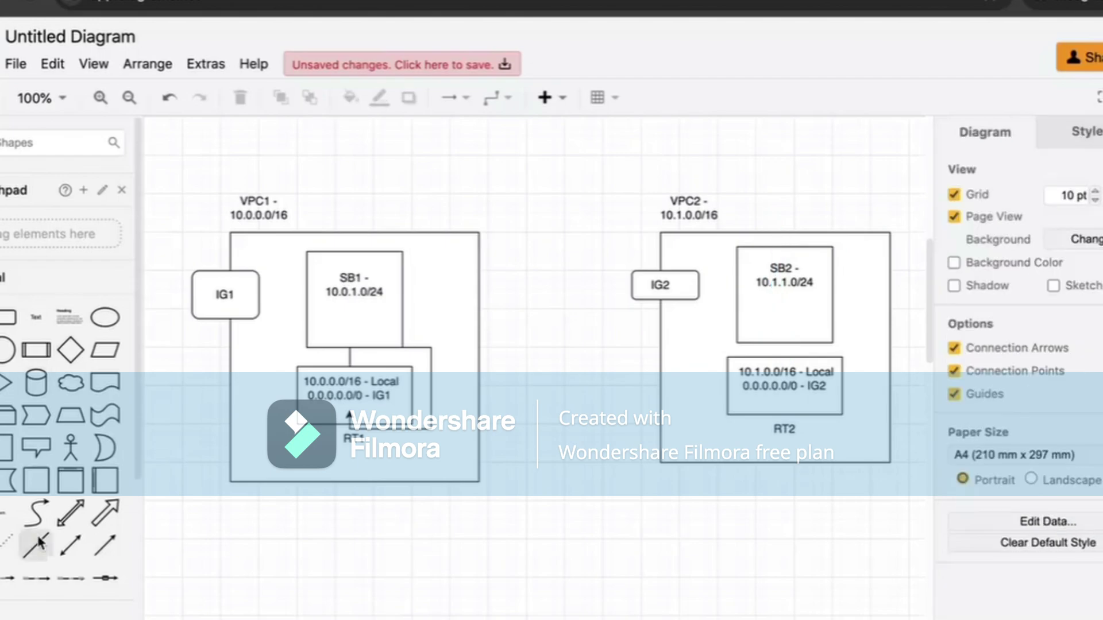
drag(60, 539, 754, 342)
drag(784, 386, 786, 403)
click(777, 360)
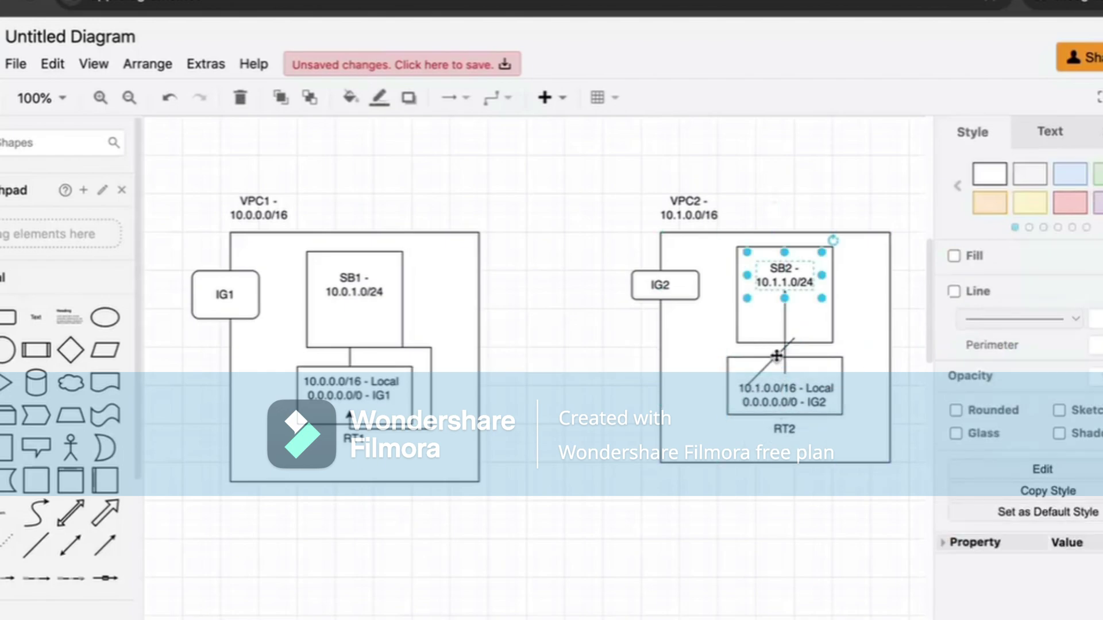
click(772, 365)
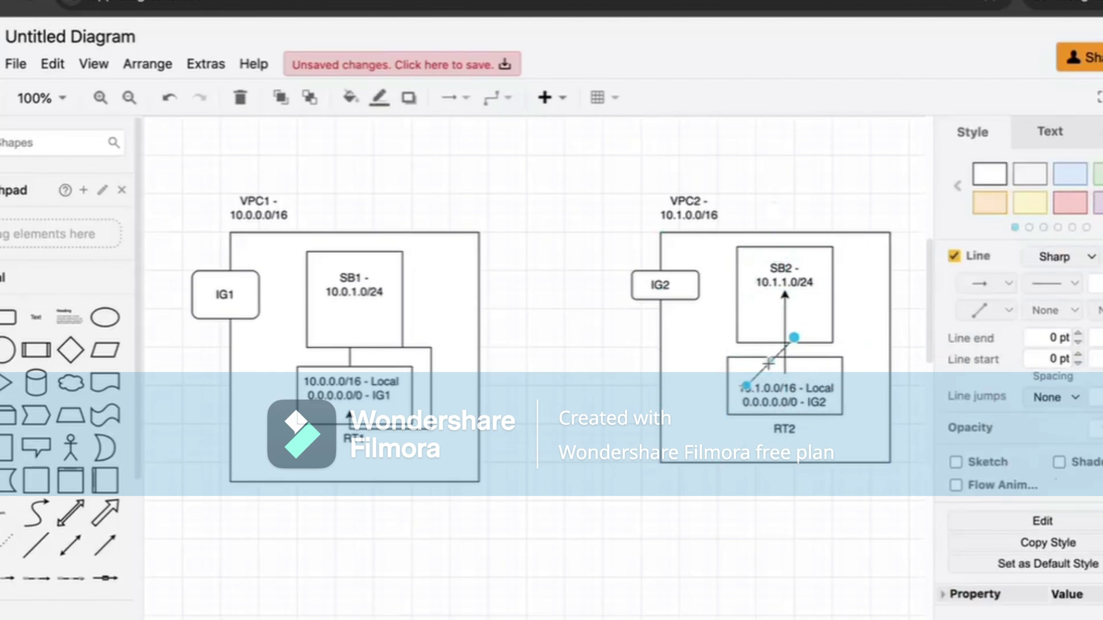
key(Delete)
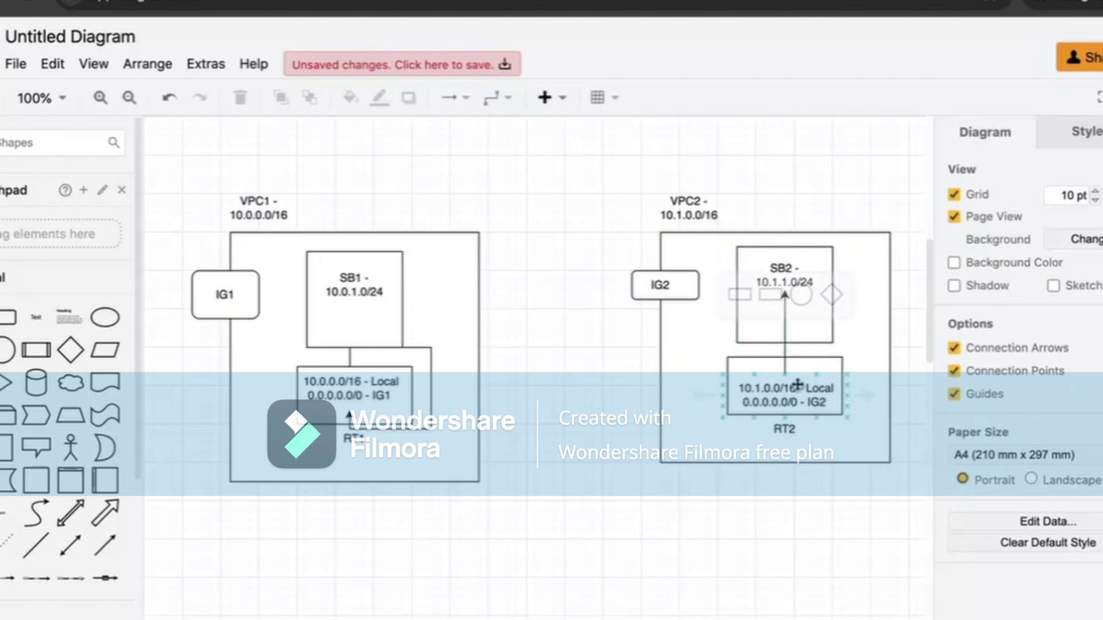
Replace RT1's looping connector with a copy of the SB2 arrow, placed between the RT1 rectangle and the SB1 label.
click(786, 327)
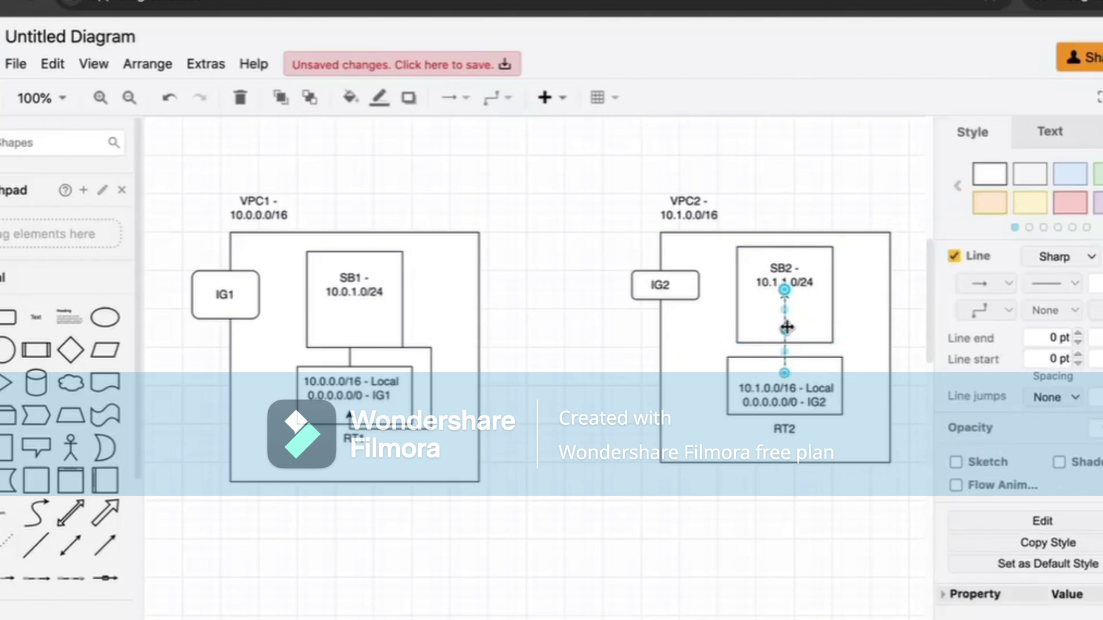
drag(786, 327, 795, 327)
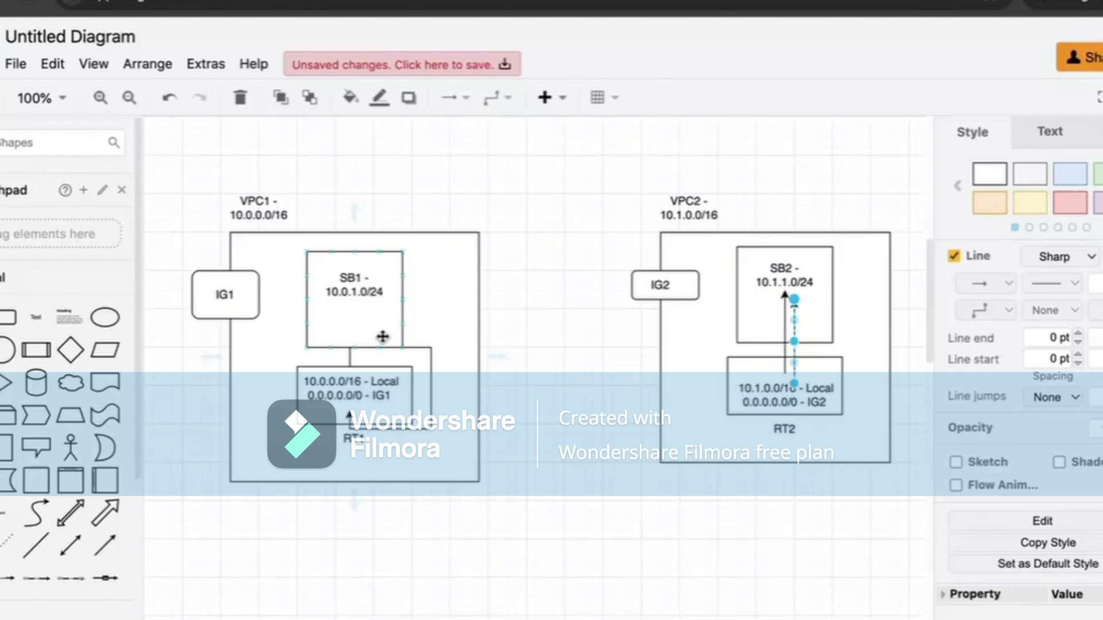
drag(434, 356, 433, 356)
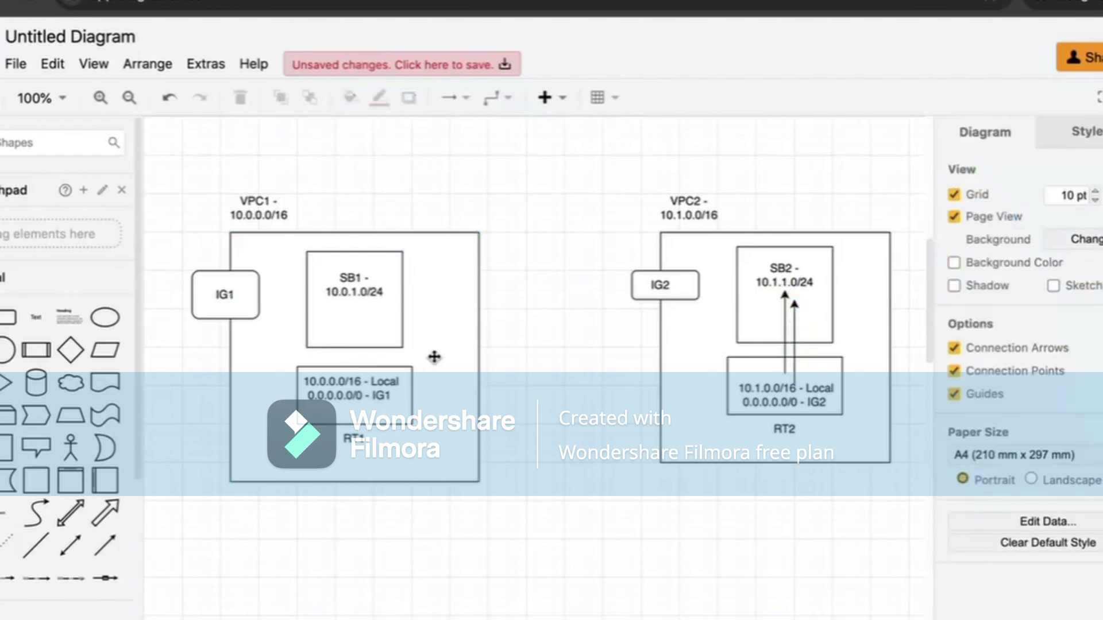
drag(795, 343, 355, 349)
drag(355, 392, 354, 356)
click(476, 344)
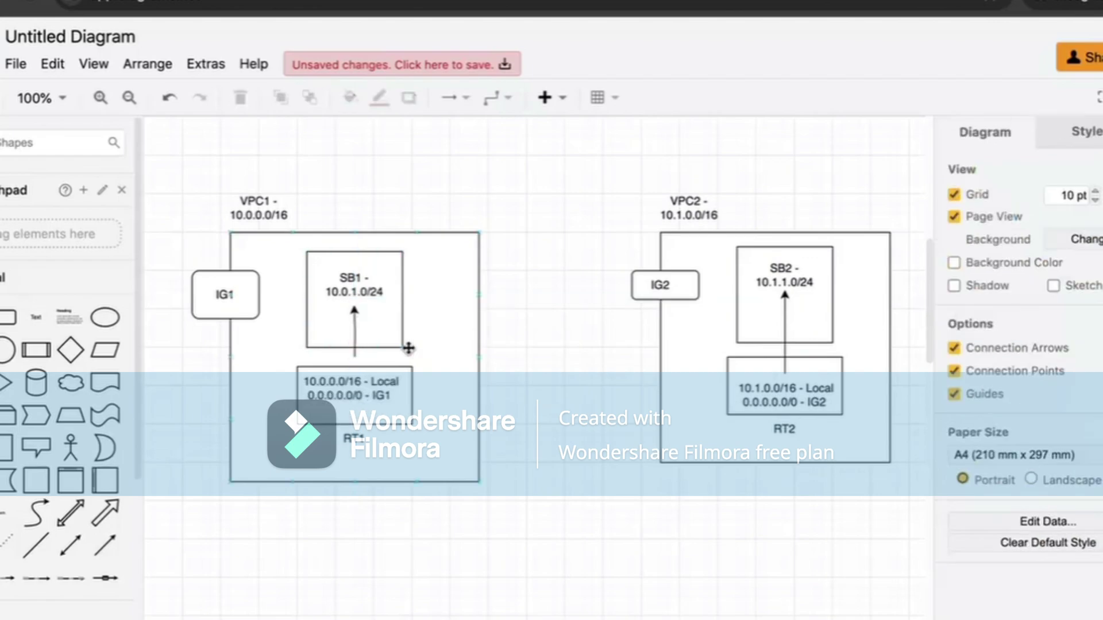
Shift the VPC1 arrow down so that it starts inside the RT1 rectangle and points into the SB1 box.
click(360, 329)
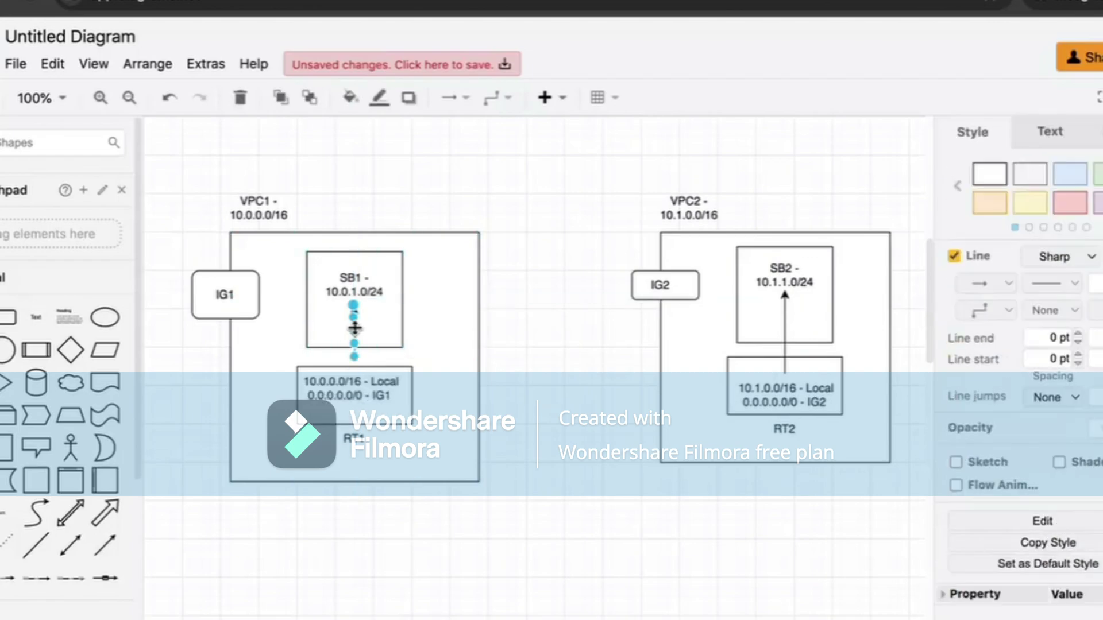
click(356, 359)
click(357, 360)
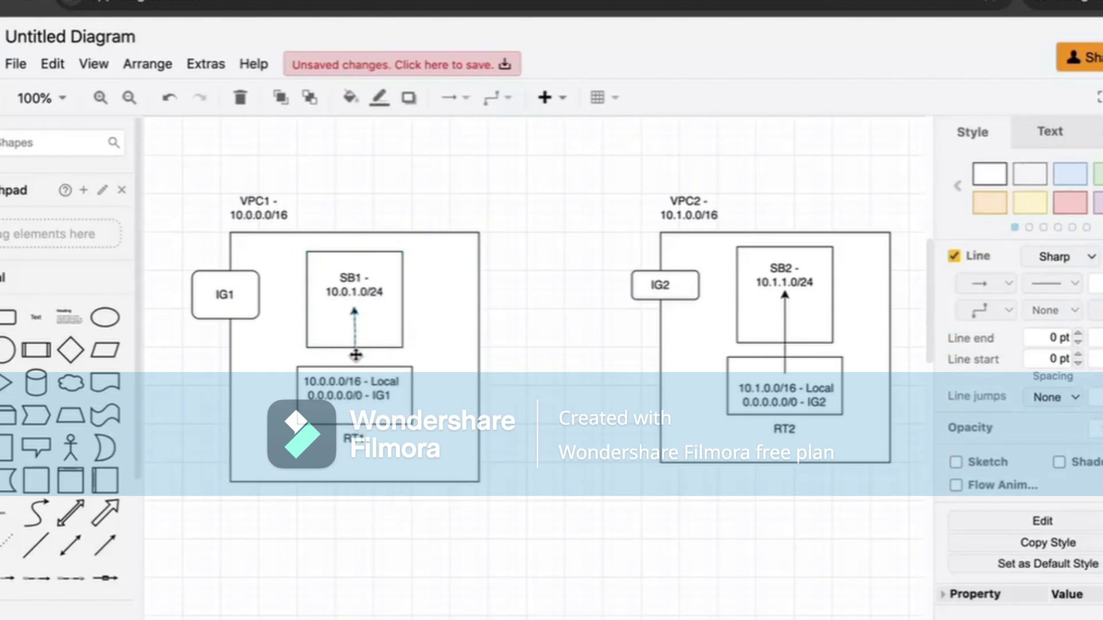
click(352, 335)
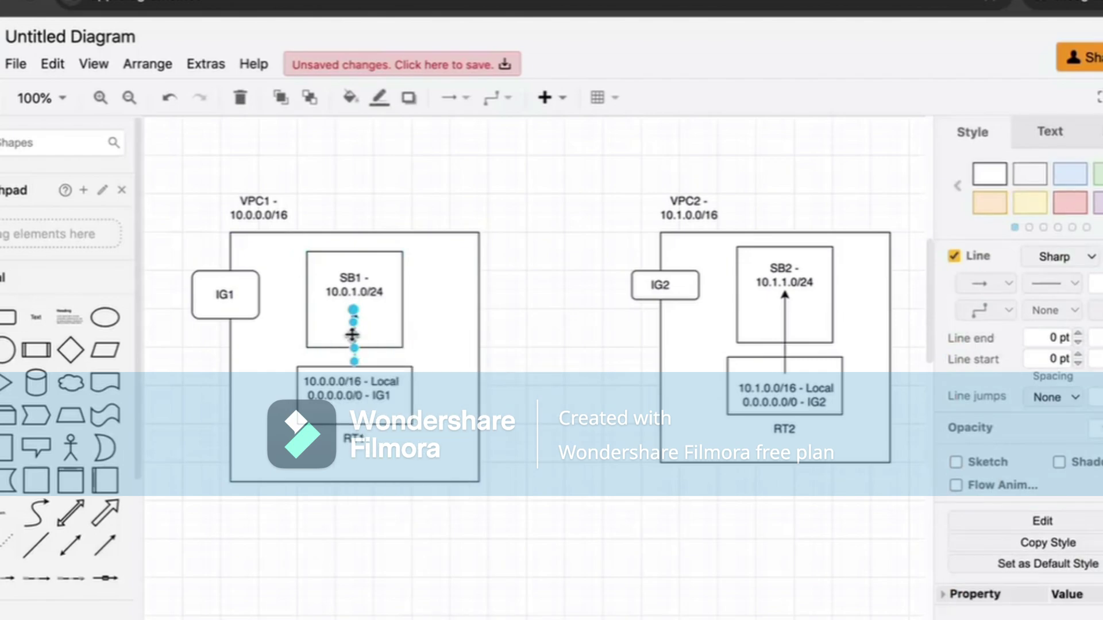
click(389, 334)
click(352, 329)
click(445, 321)
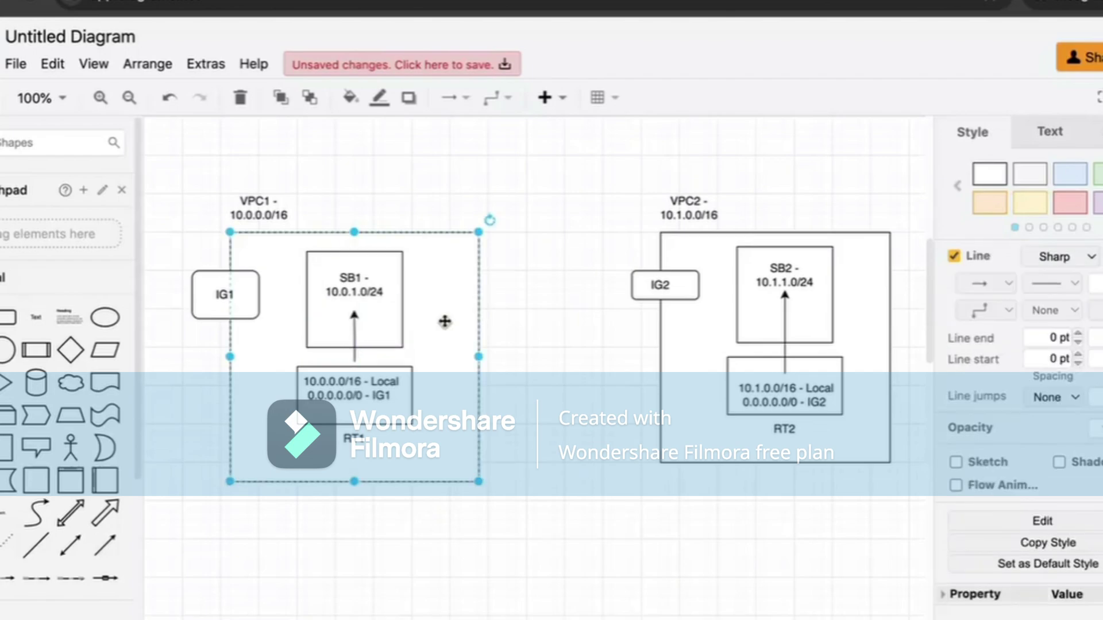
click(354, 342)
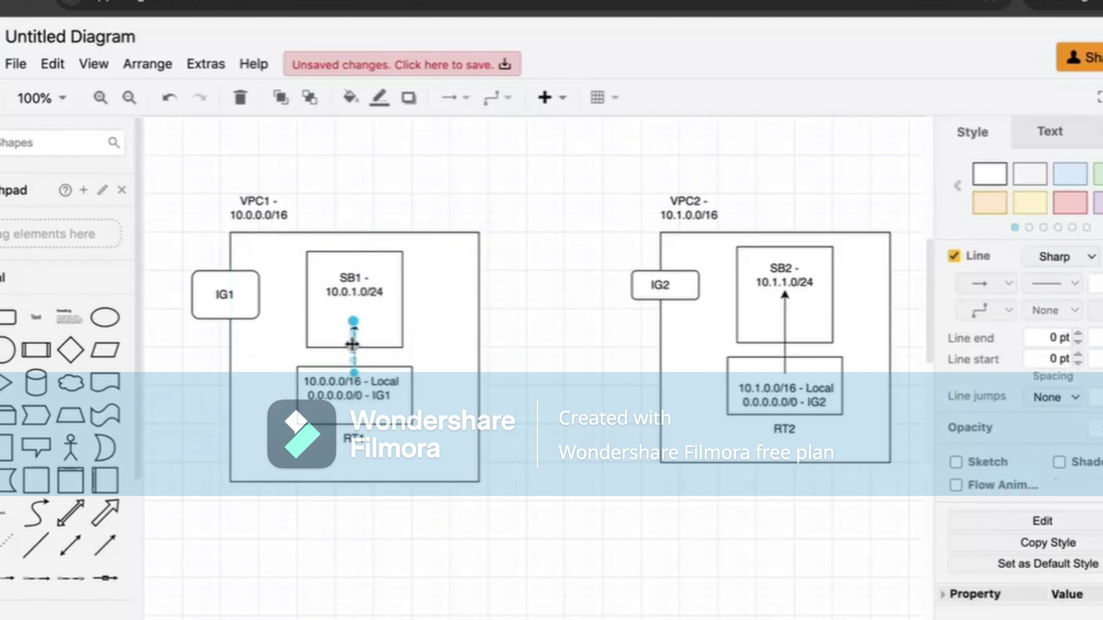
click(436, 330)
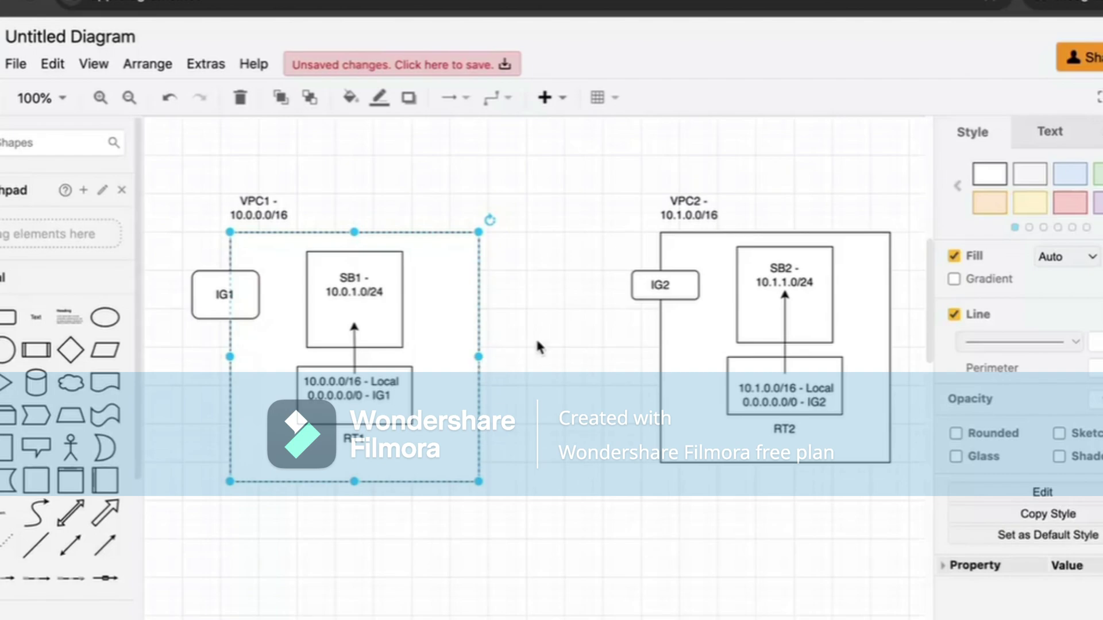
Open an incognito browser window and search for "aws cons".
key(super+shift+n)
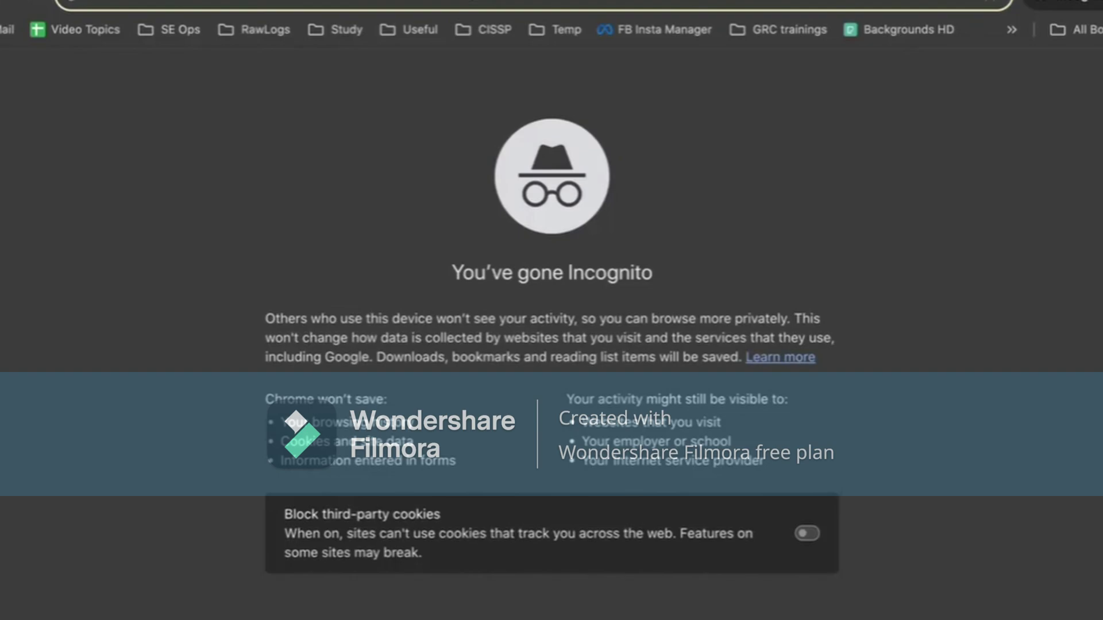
text(aws cons)
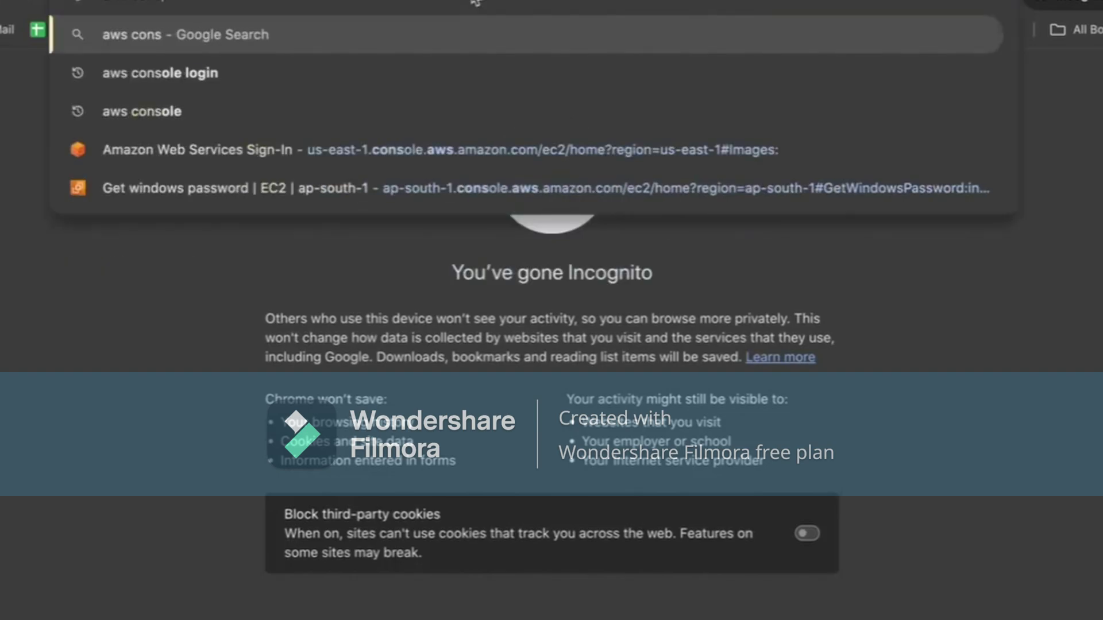
key(Return)
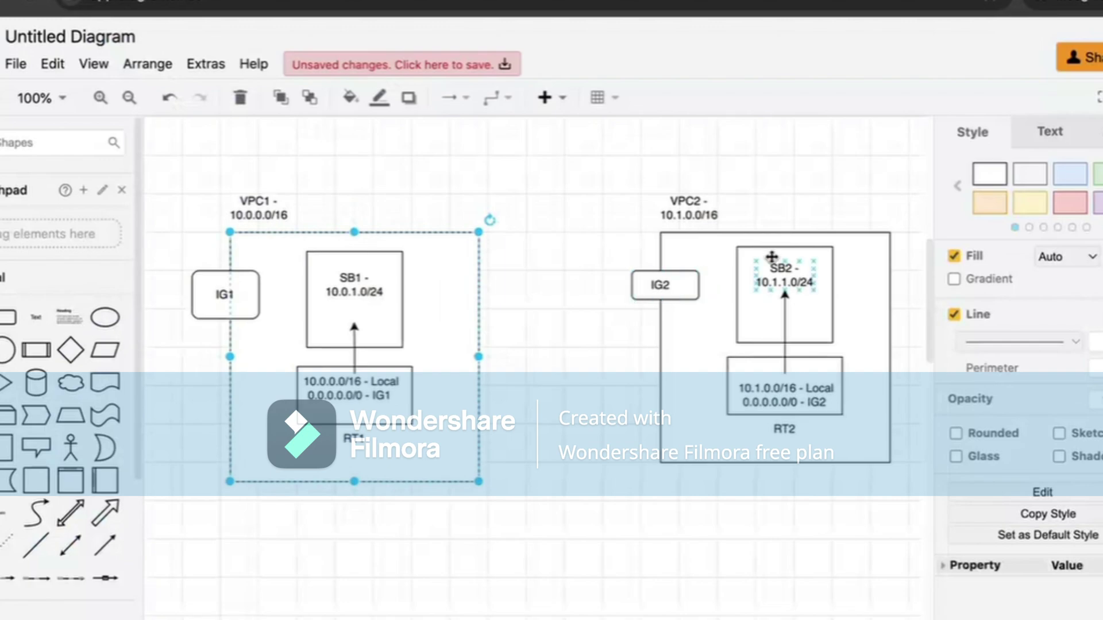
Add a small circle inside the SB1 box and move the SB1 label up to sit above it.
click(105, 318)
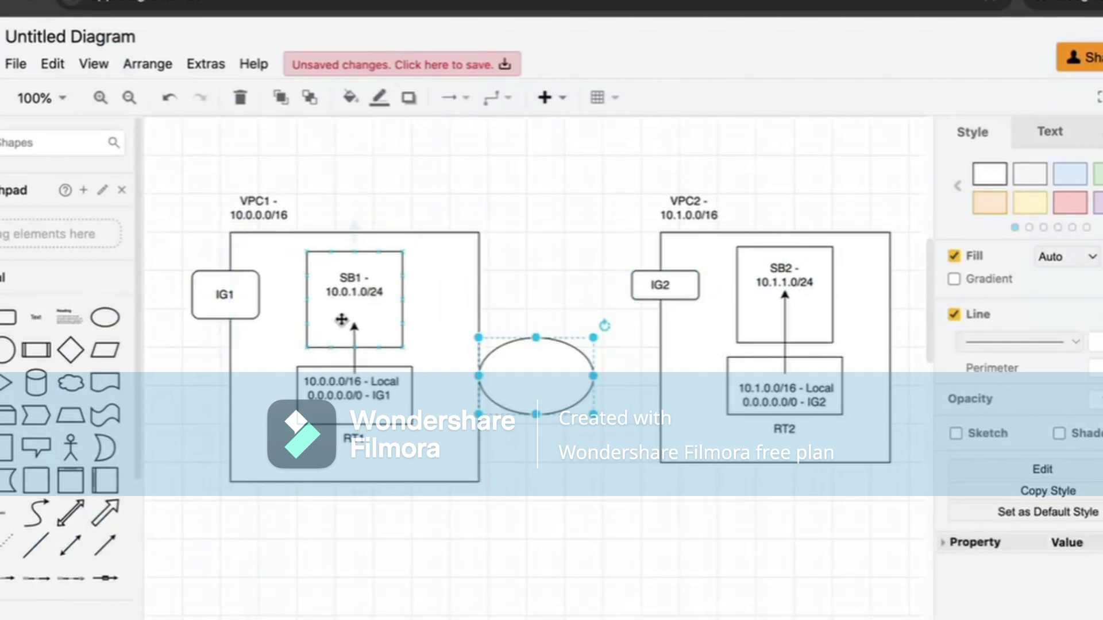
drag(593, 414, 379, 318)
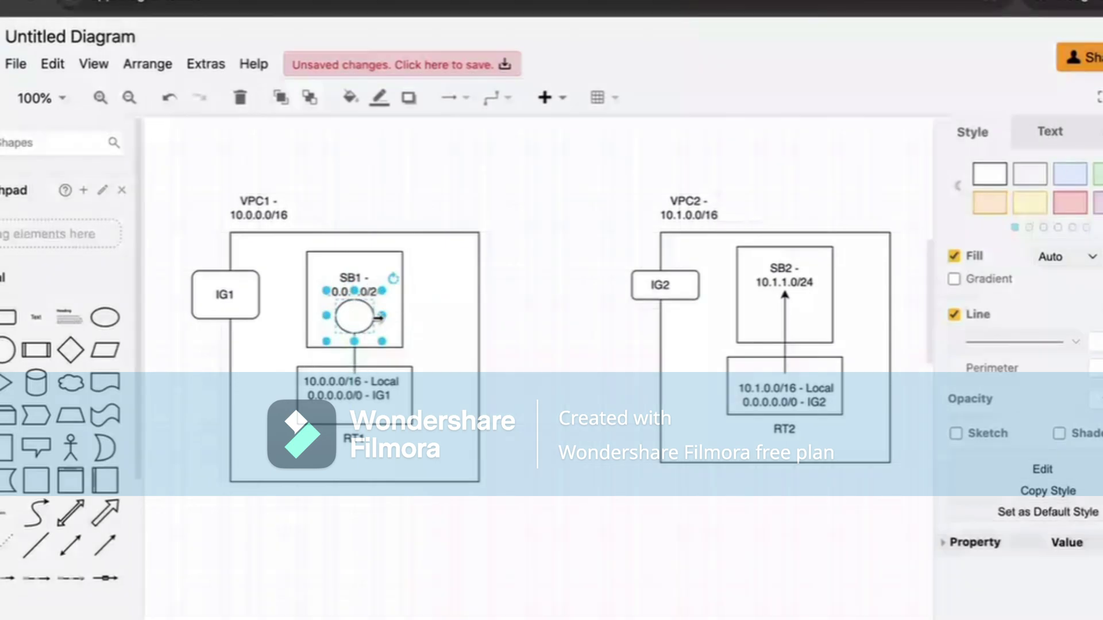
click(368, 272)
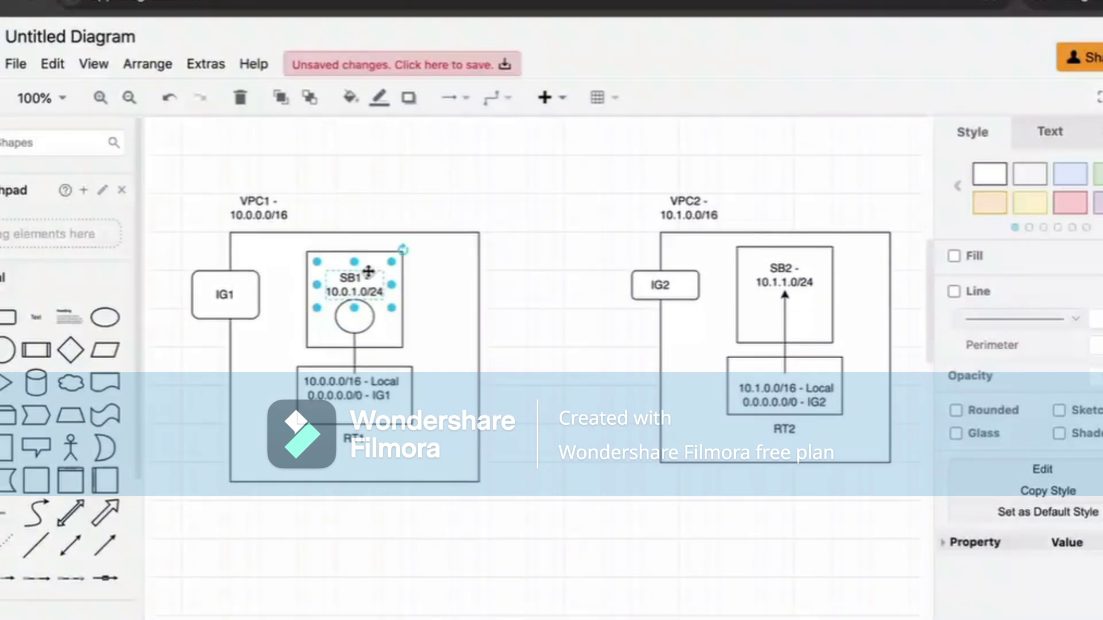
click(367, 321)
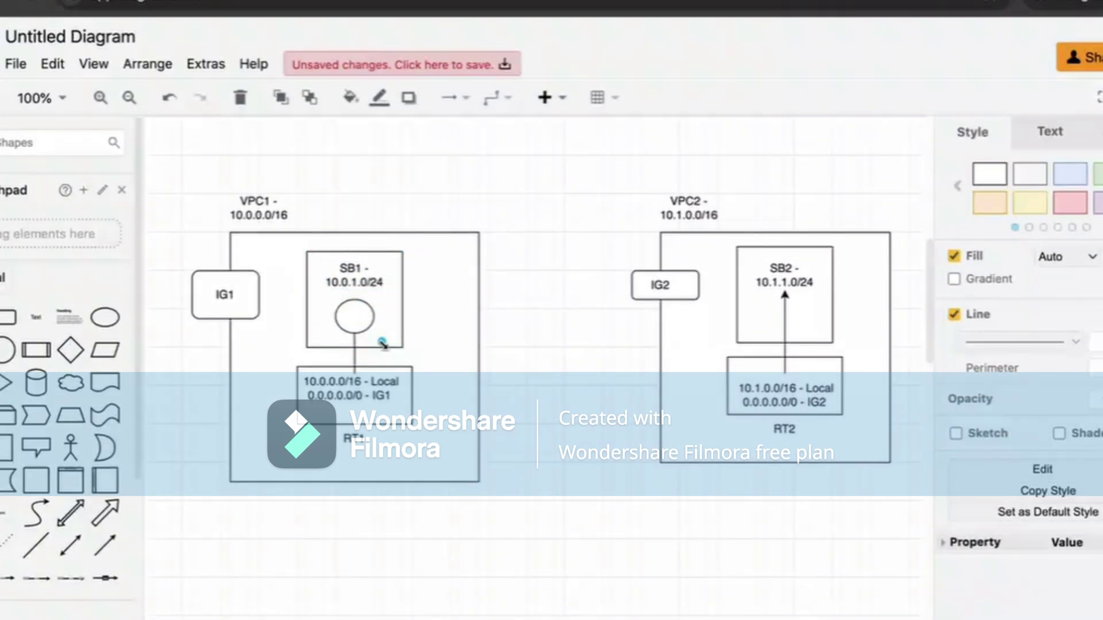
click(379, 334)
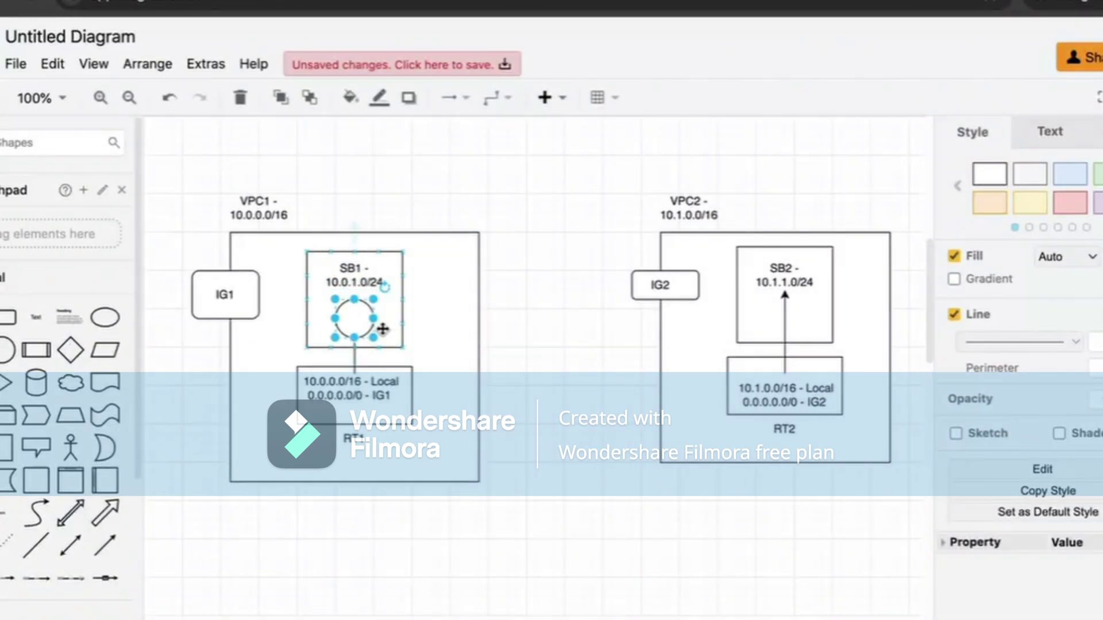
Copy the circle into the SB2 box under its label and widen both circles into ellipses.
drag(382, 329, 782, 311)
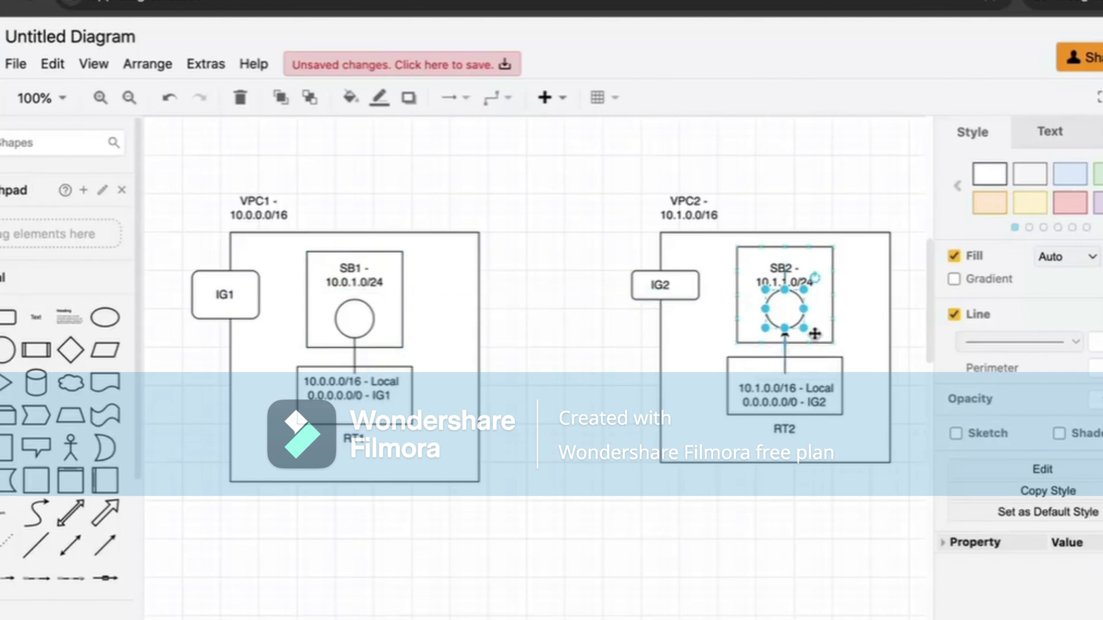
click(848, 328)
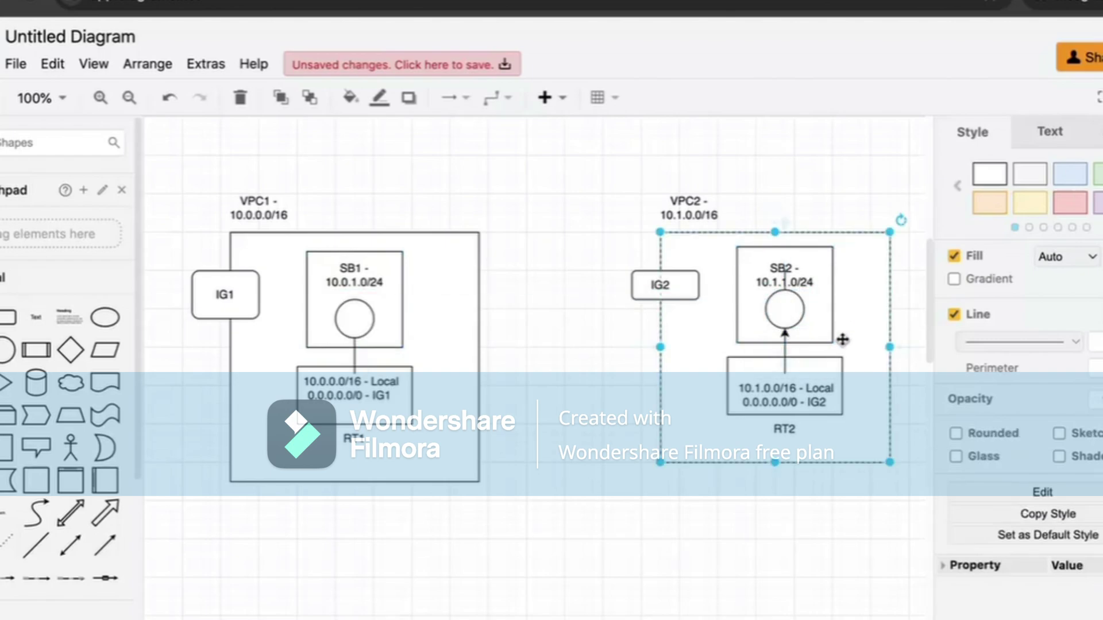
click(788, 312)
drag(804, 309, 813, 309)
click(364, 324)
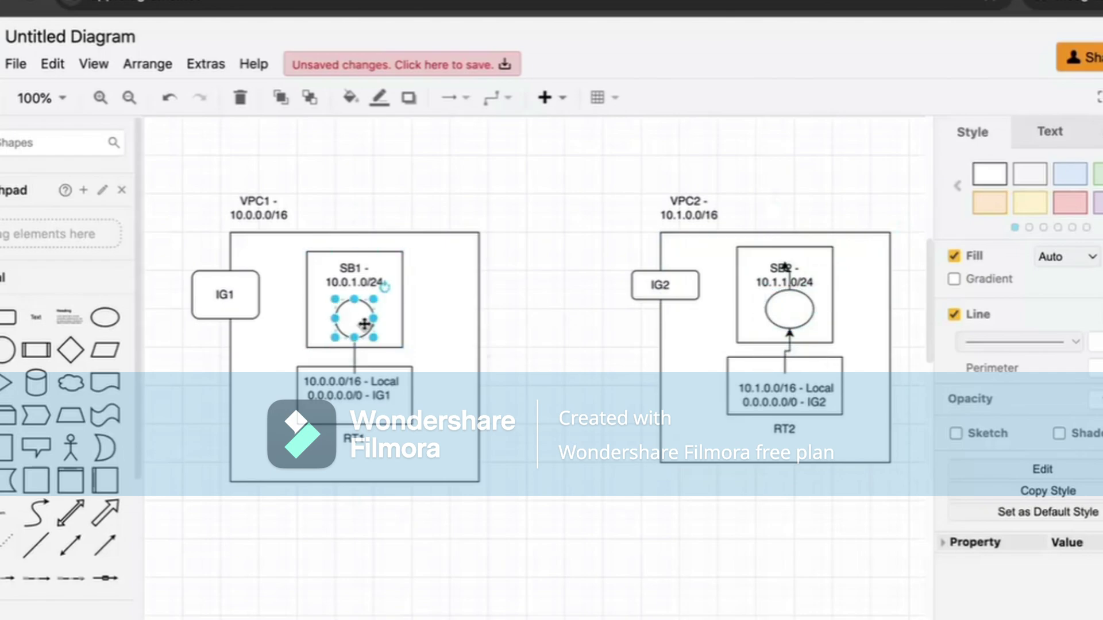
drag(373, 318, 316, 319)
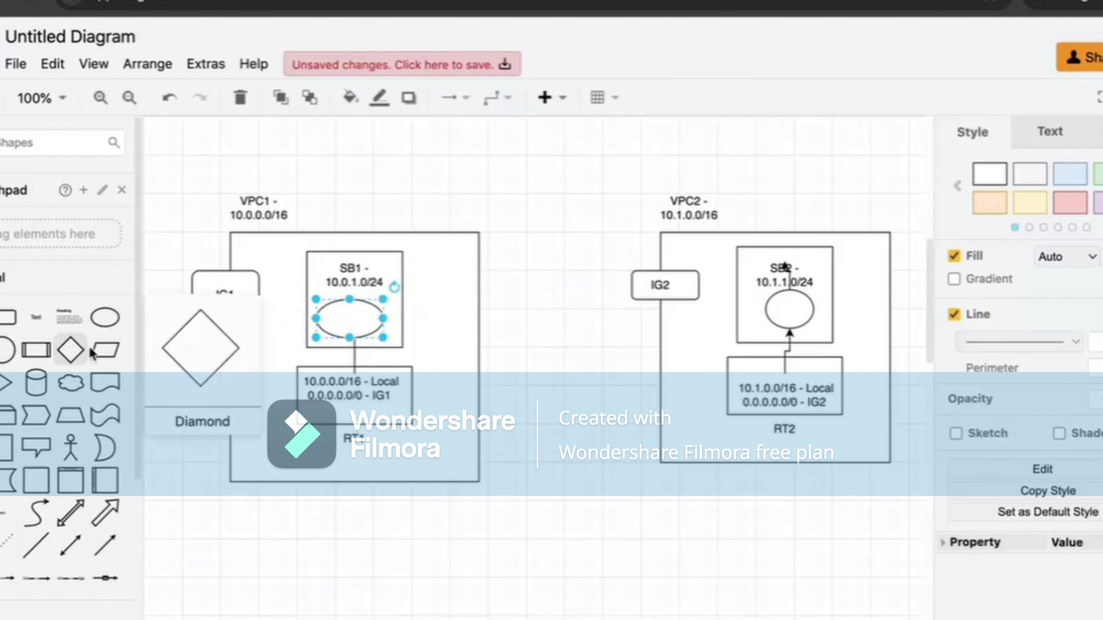
Add a parallelogram shrunk to a thin bar, and place one copy across the right edge of each subnet's ellipse.
click(113, 350)
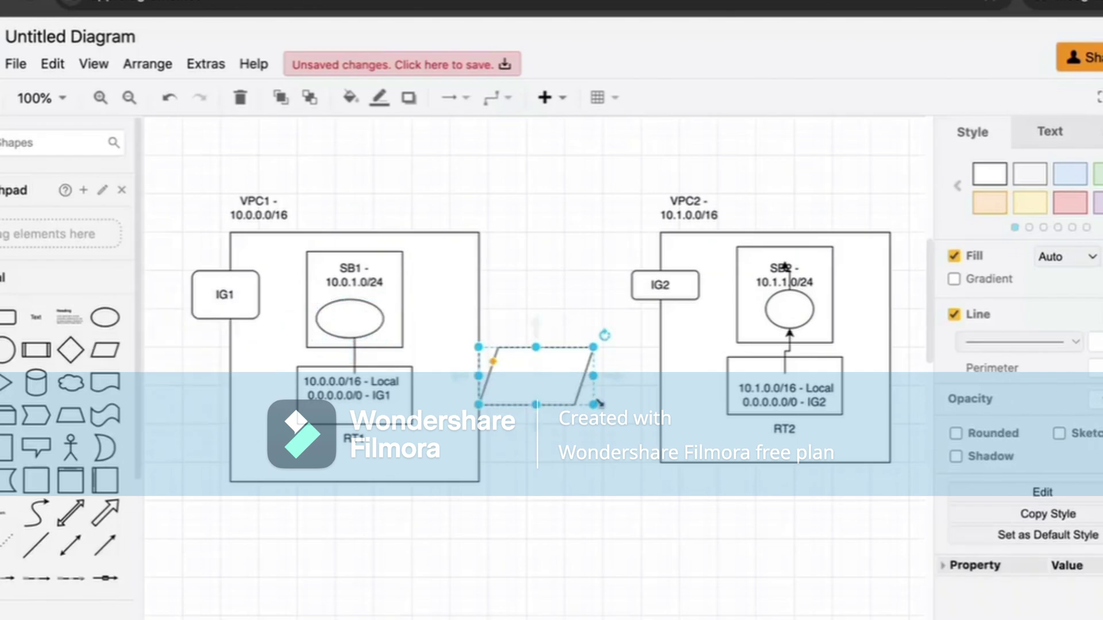
drag(594, 406, 393, 320)
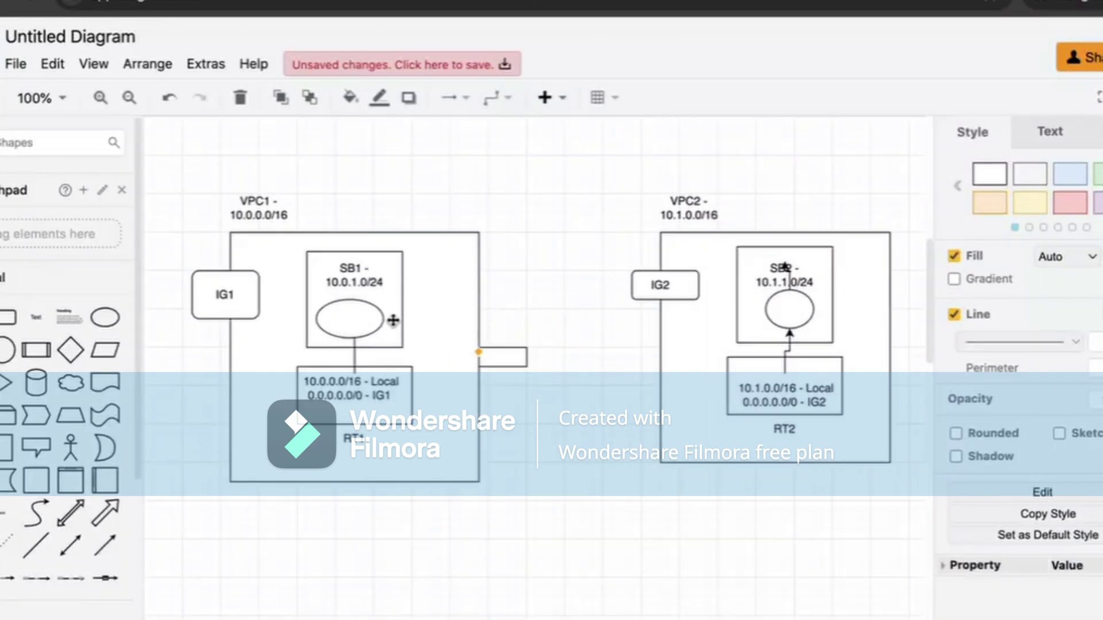
click(501, 352)
drag(501, 352, 819, 308)
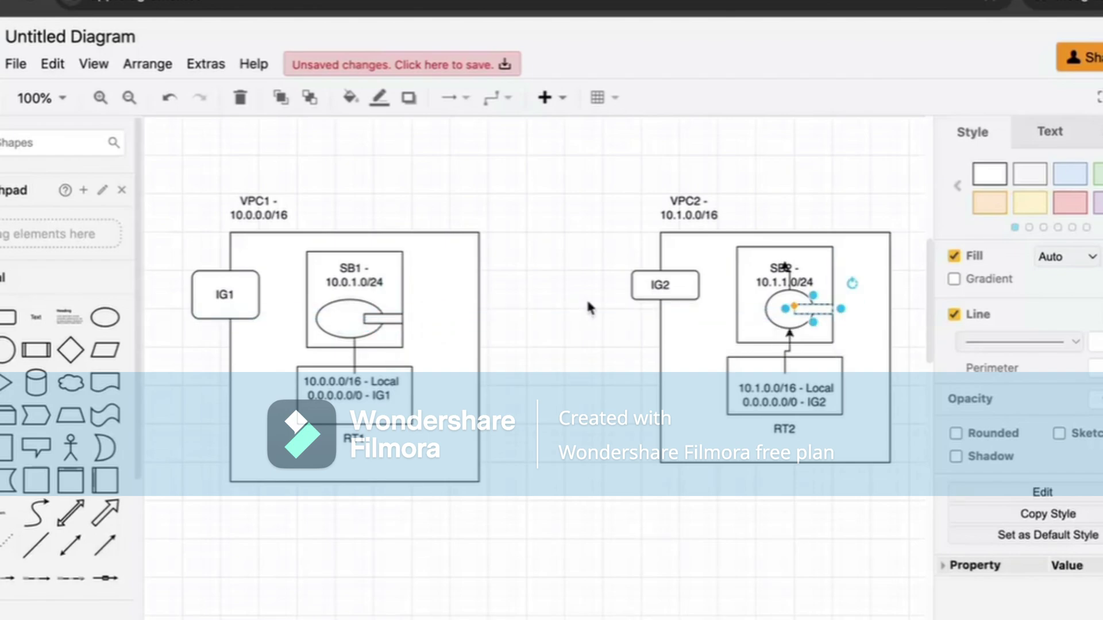
click(36, 318)
text(SG)
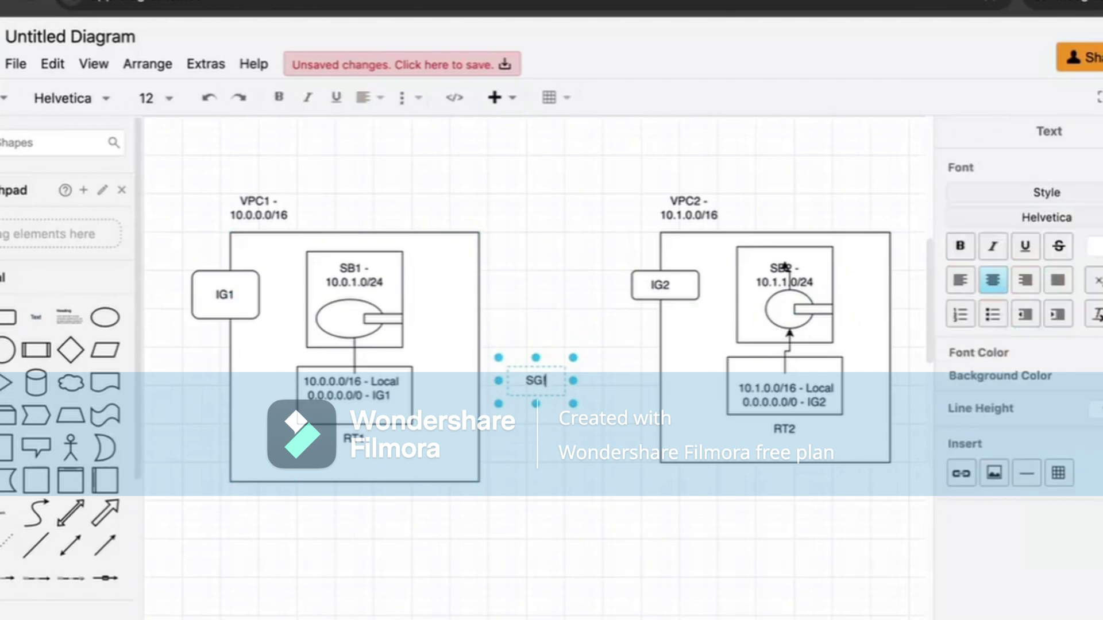
click(547, 340)
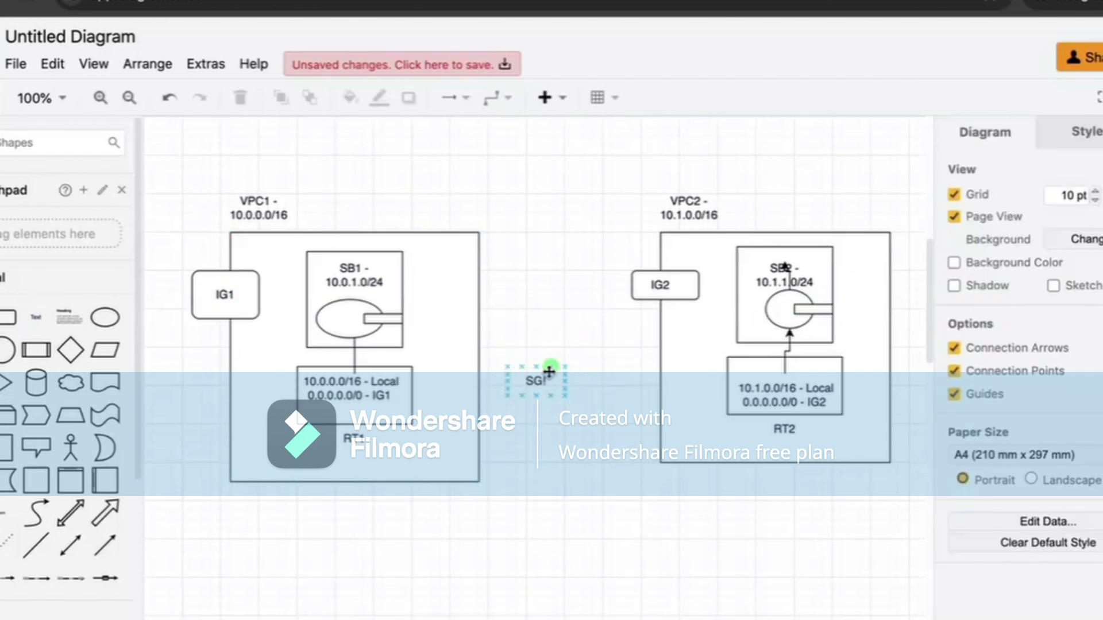
click(548, 381)
double_click(549, 381)
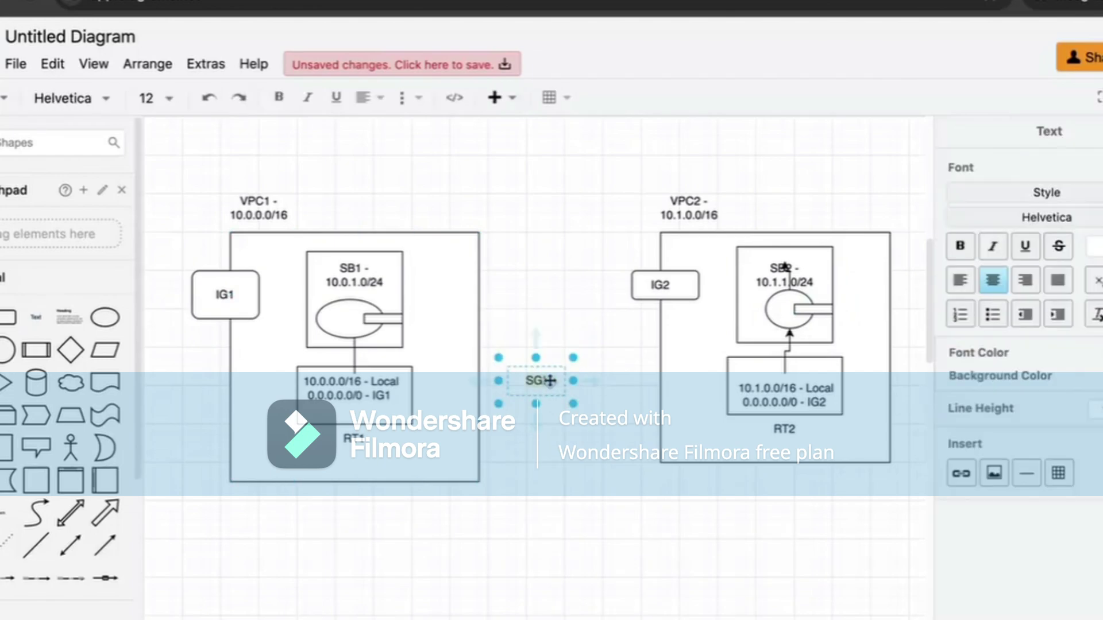
key(Escape)
key(Delete)
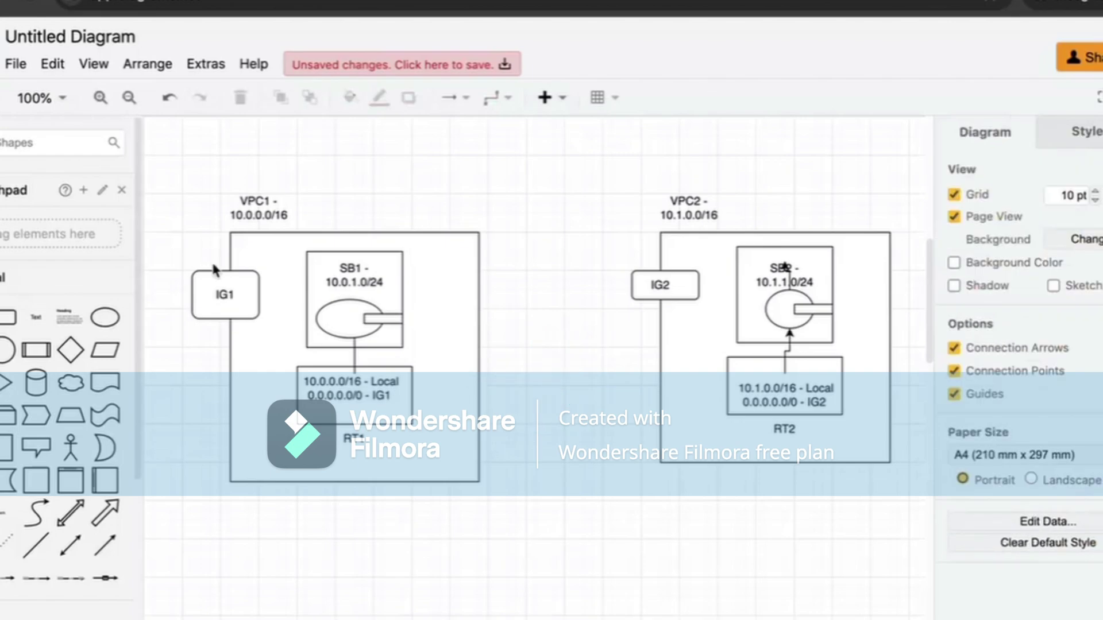
Add the text label SG1 and place it on the bar beside the SB1 ellipse.
click(33, 314)
text(s)
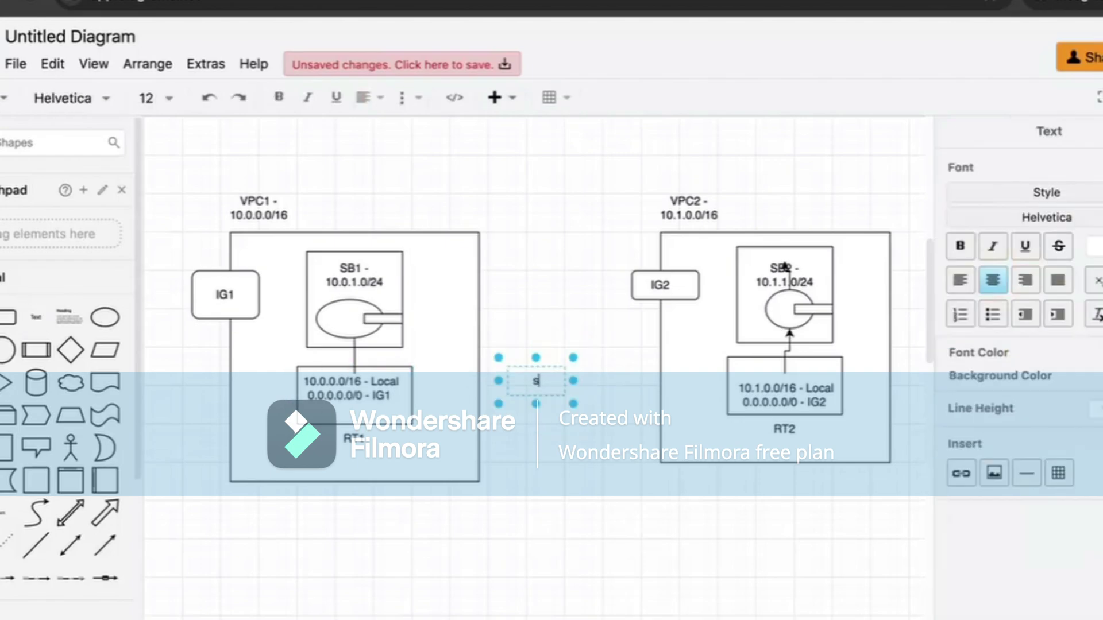
text(G1)
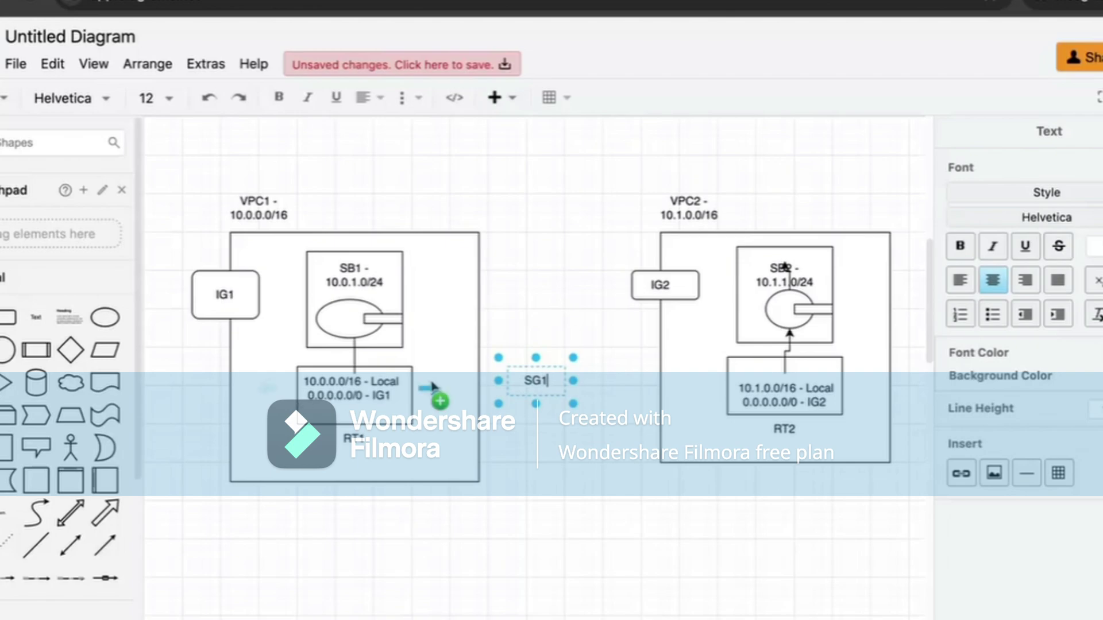
drag(554, 376, 396, 318)
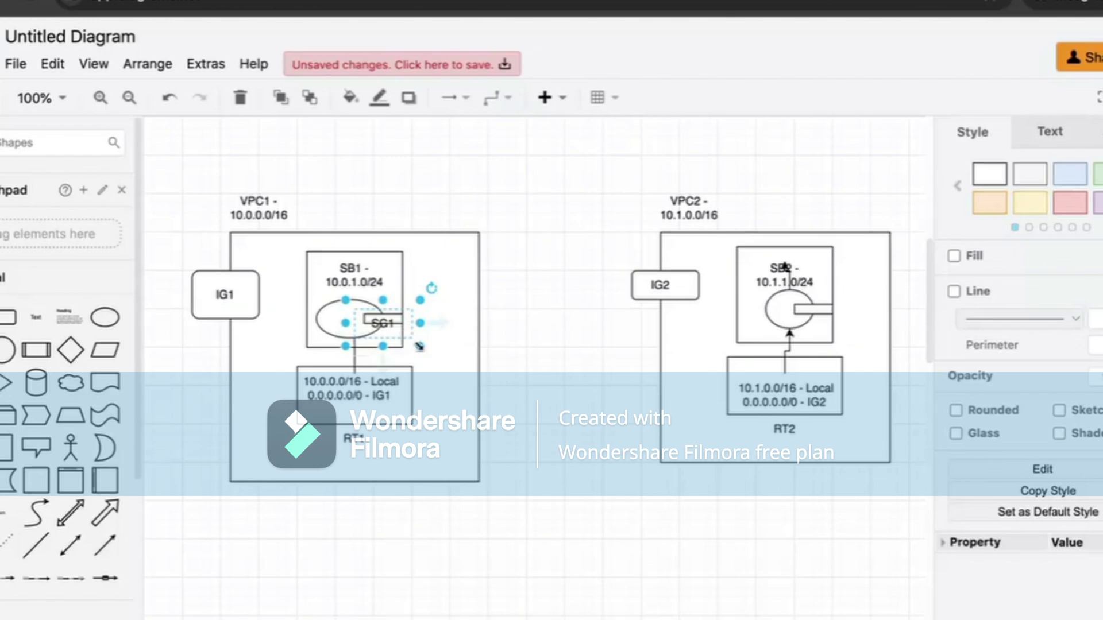
Copy the SG1 label onto the bar beside the SB2 ellipse and change its text to SG2.
drag(419, 346, 822, 312)
click(543, 367)
double_click(823, 314)
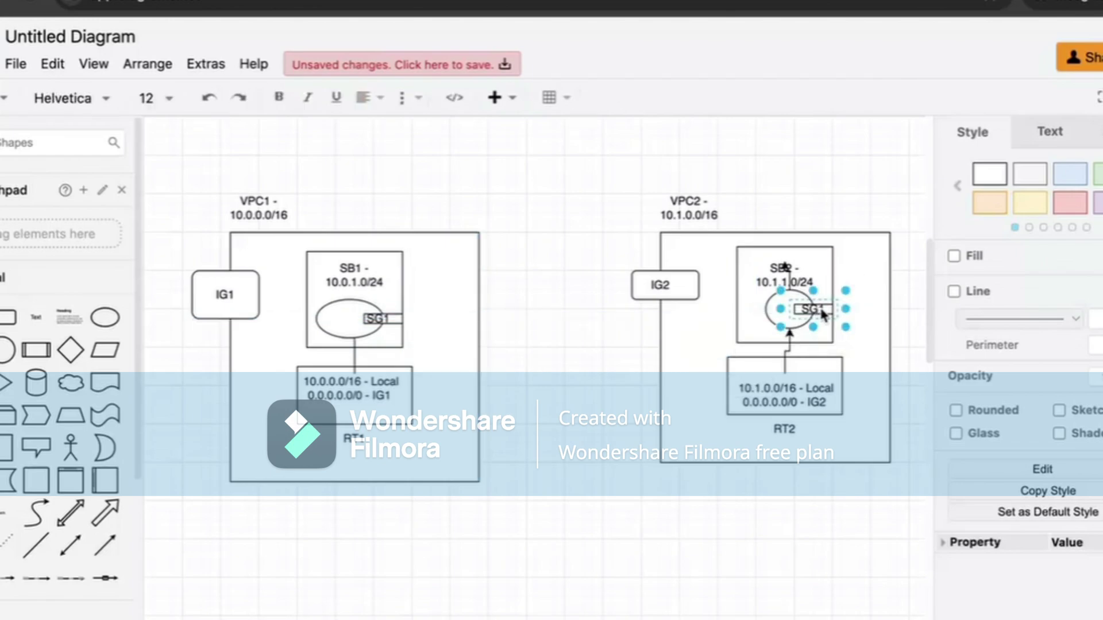
key(BackSpace)
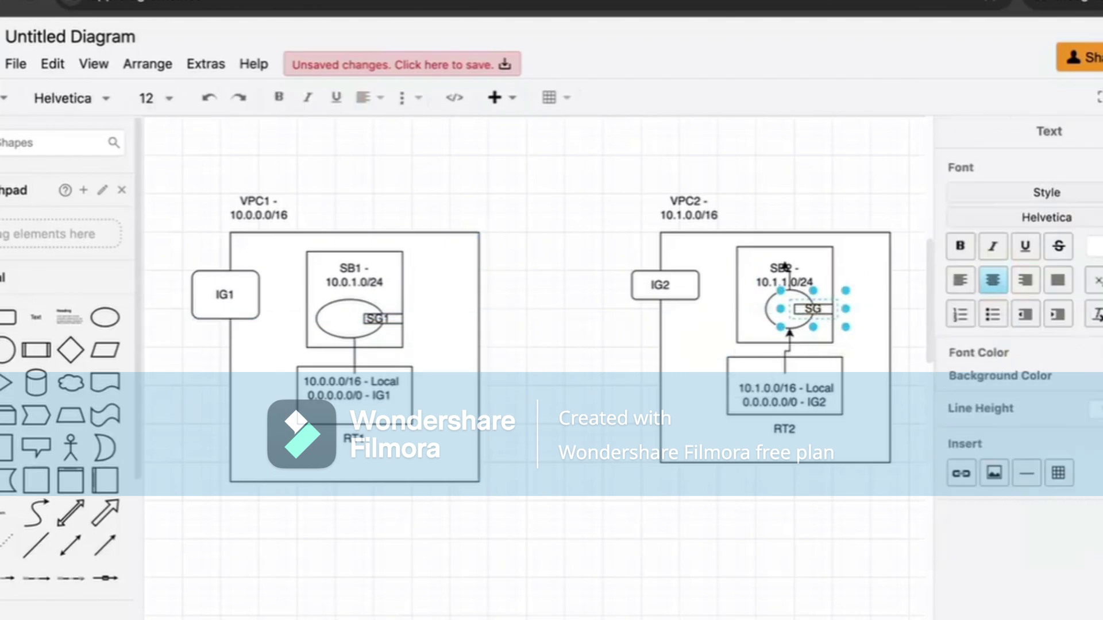
text(2)
click(507, 381)
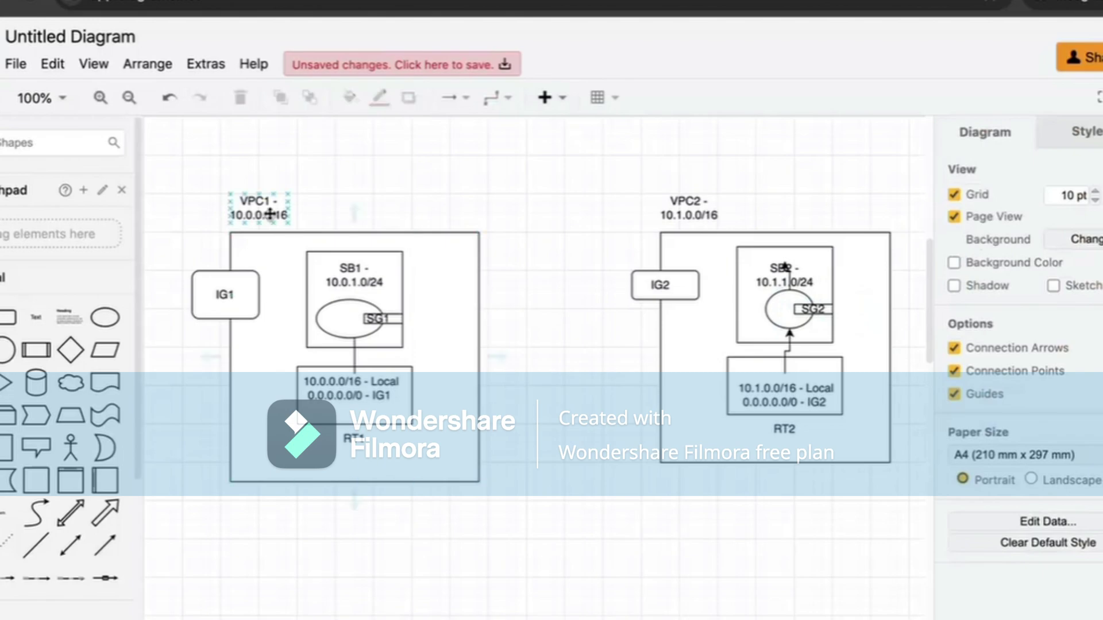